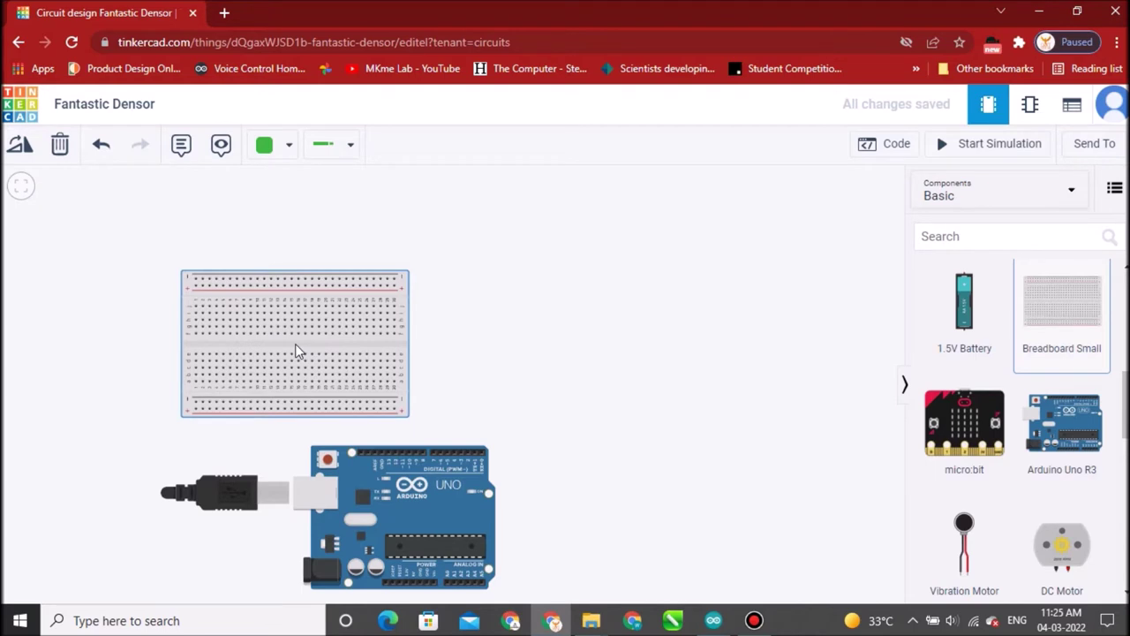
# Step: Position the small breadboard above the Arduino Uno and place an LED in its upper half at columns 14 and 15
pyautogui.moveTo(297, 350); pyautogui.dragTo(297, 346)
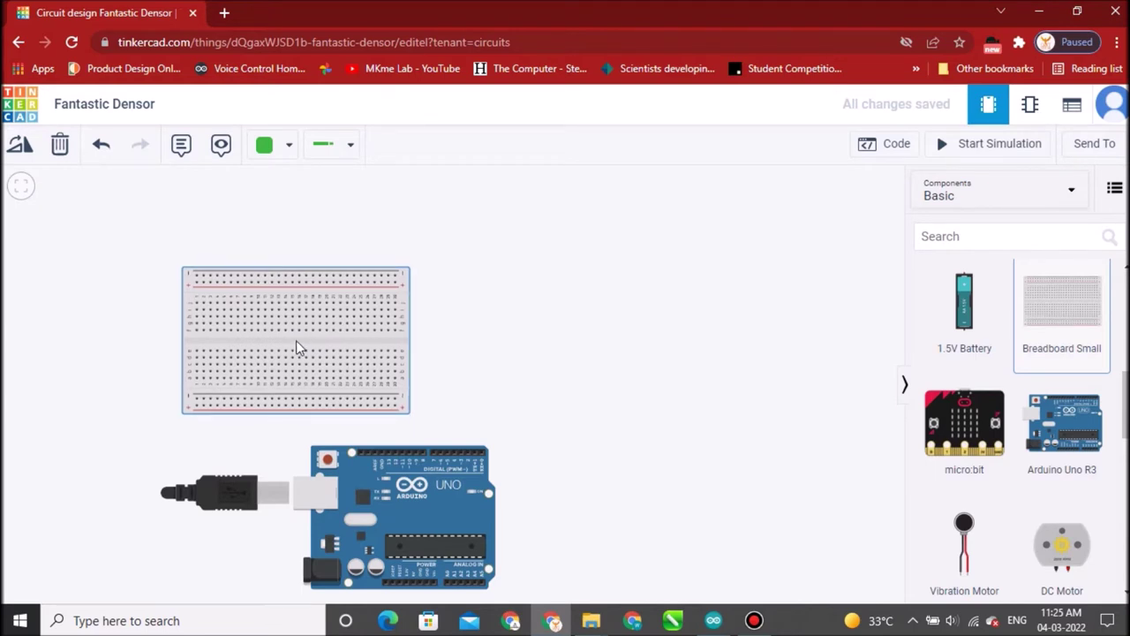
pyautogui.moveTo(296, 345); pyautogui.dragTo(279, 348)
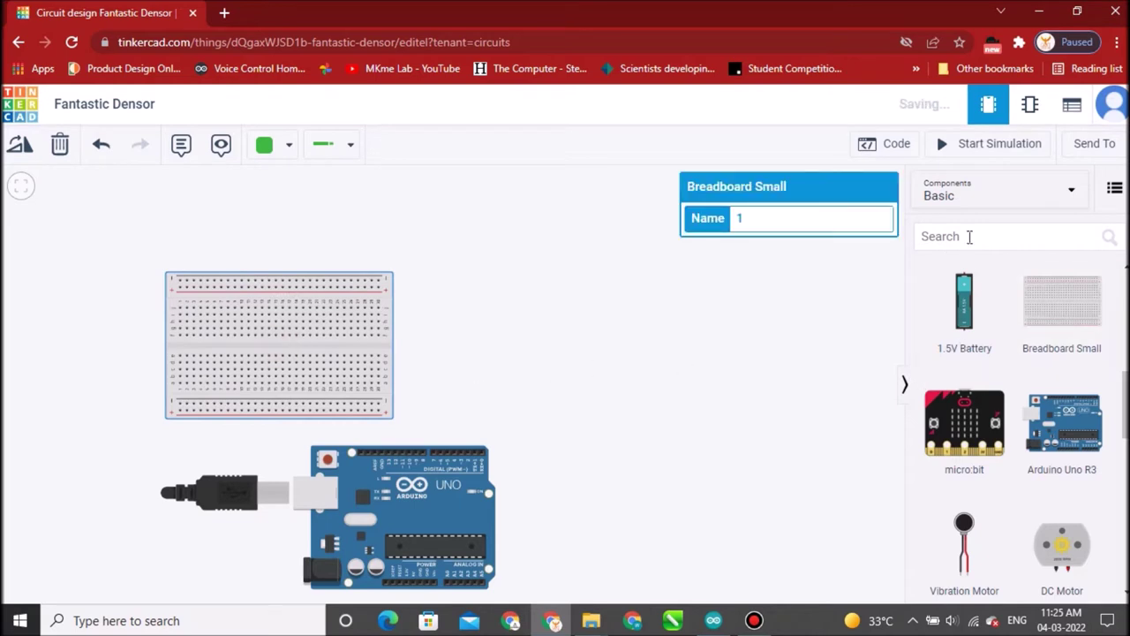
pyautogui.scroll(5, 1077, 353)
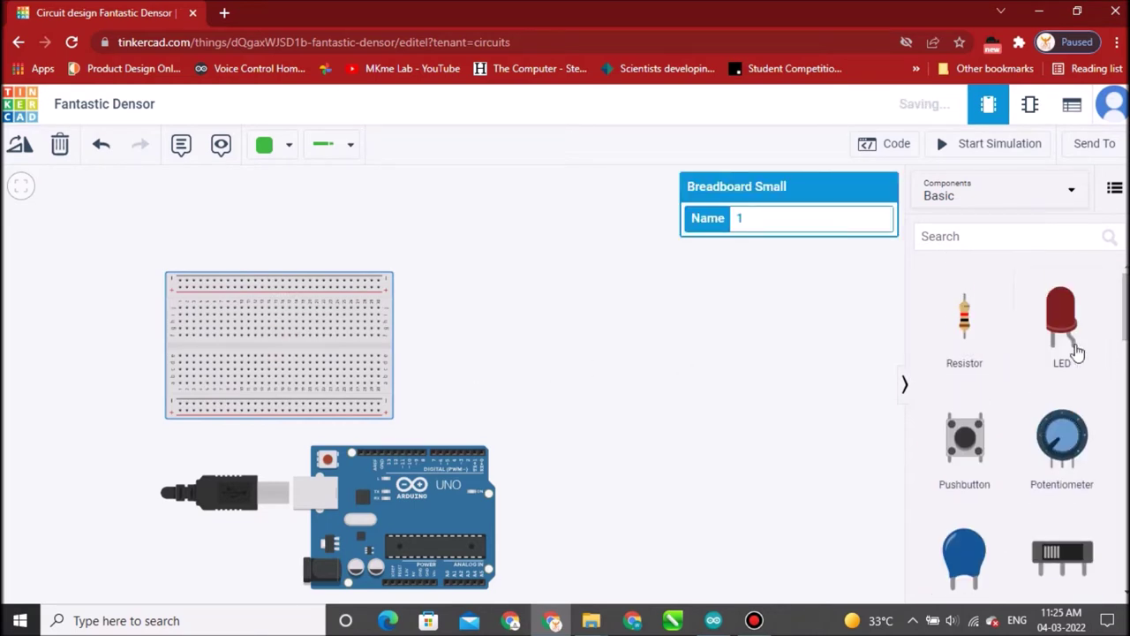
pyautogui.click(1066, 327)
pyautogui.moveTo(1066, 327); pyautogui.dragTo(269, 321)
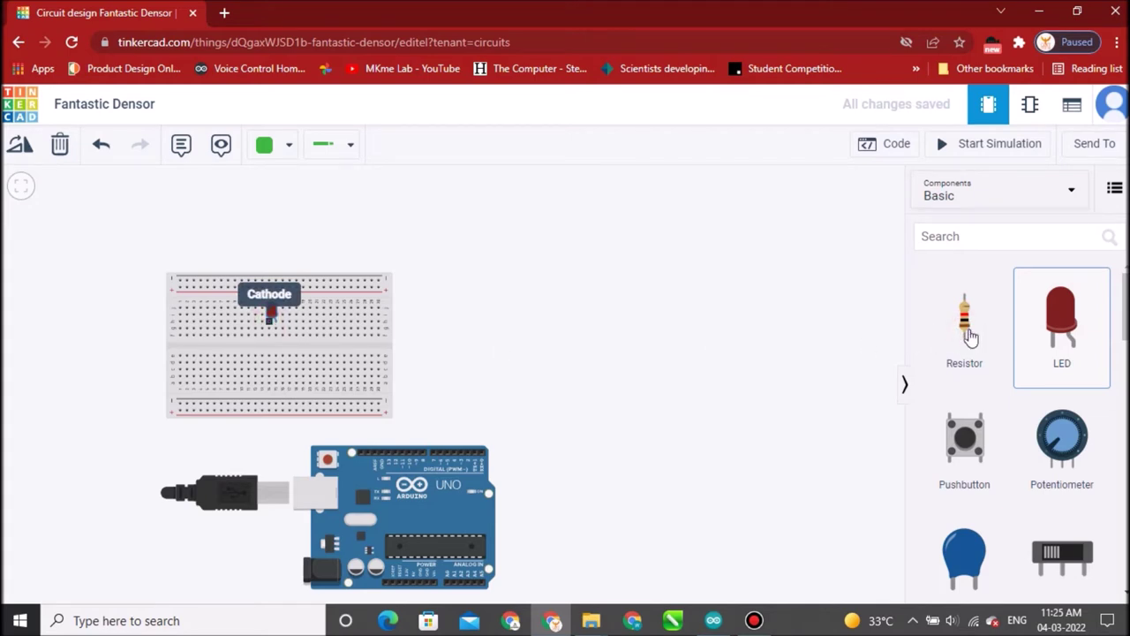
# Step: Place a resistor in breadboard column 14, bridging the centre gap below the LED
pyautogui.moveTo(970, 335); pyautogui.dragTo(271, 365)
pyautogui.scroll(2, 274, 367)
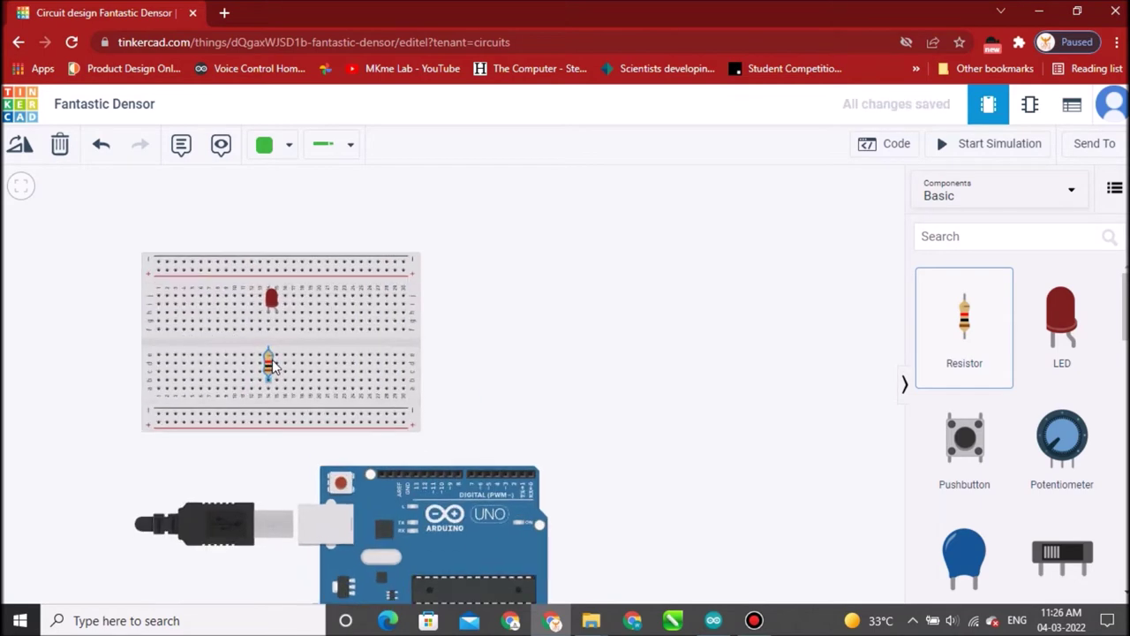
pyautogui.scroll(2, 271, 364)
pyautogui.click(270, 340)
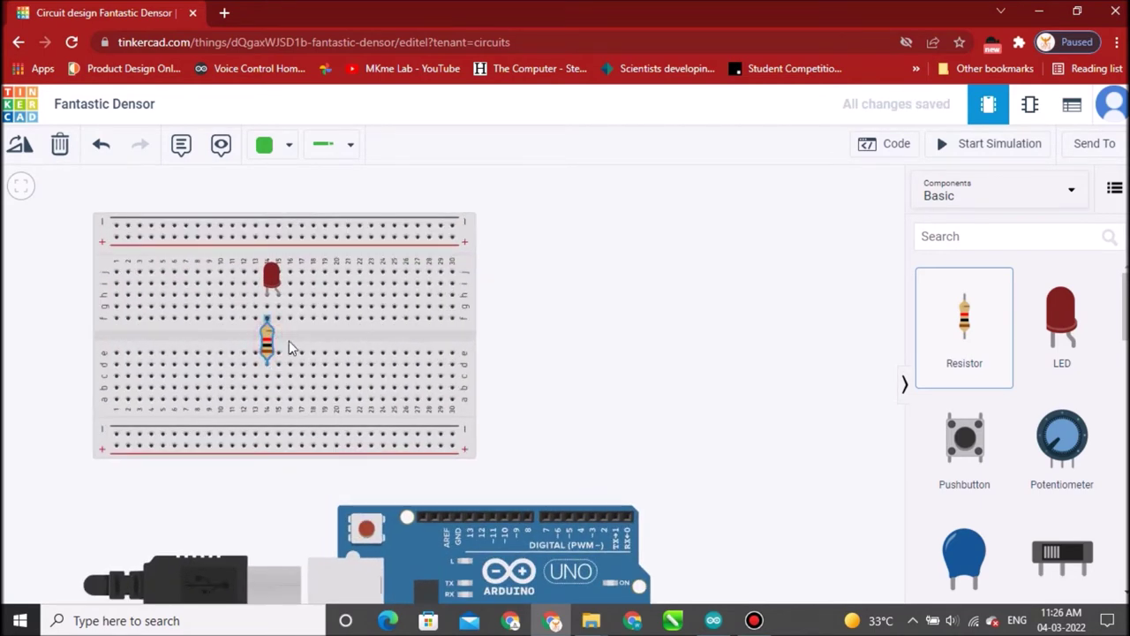
pyautogui.click(310, 338)
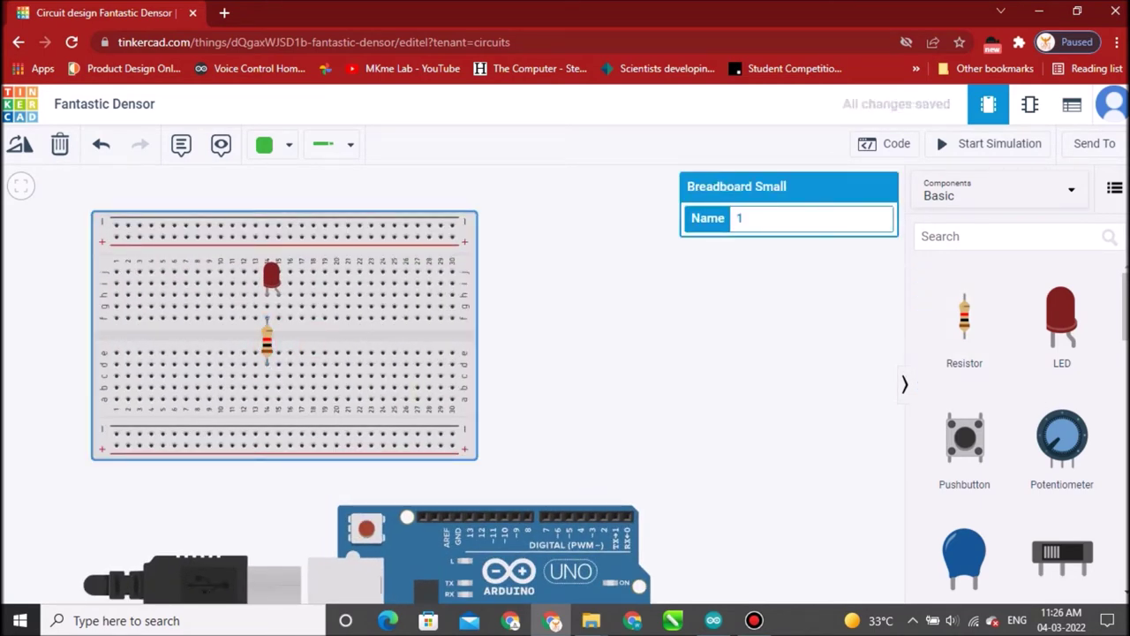
# Step: Place a piezo on the breadboard's upper half with its legs in columns 23 and 28
pyautogui.click(1123, 369)
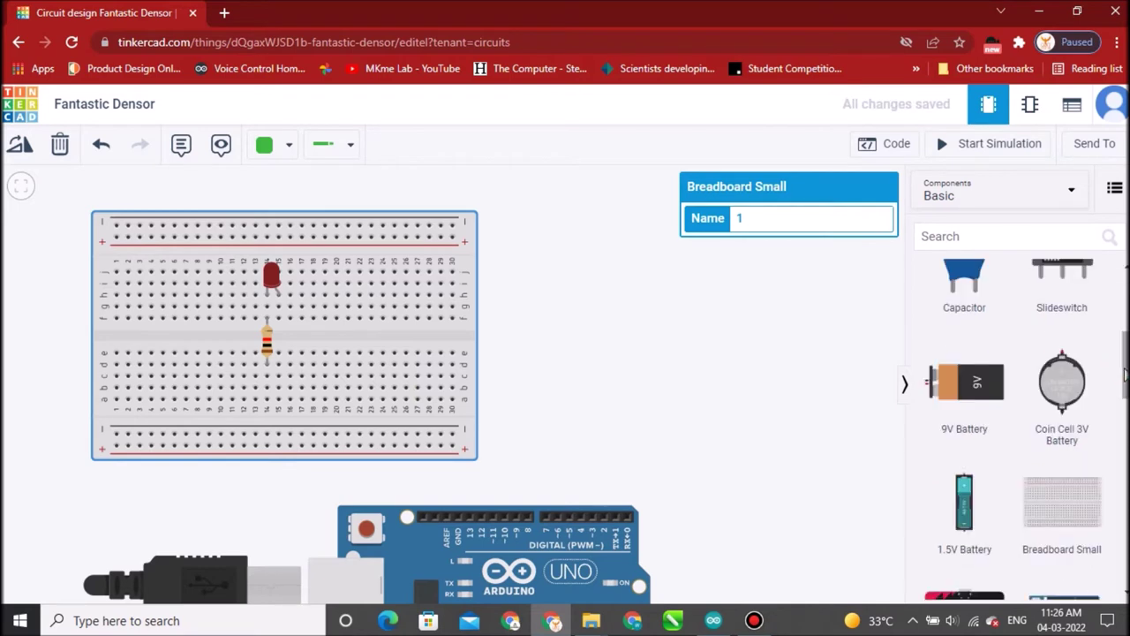
pyautogui.scroll(-7, 1125, 376)
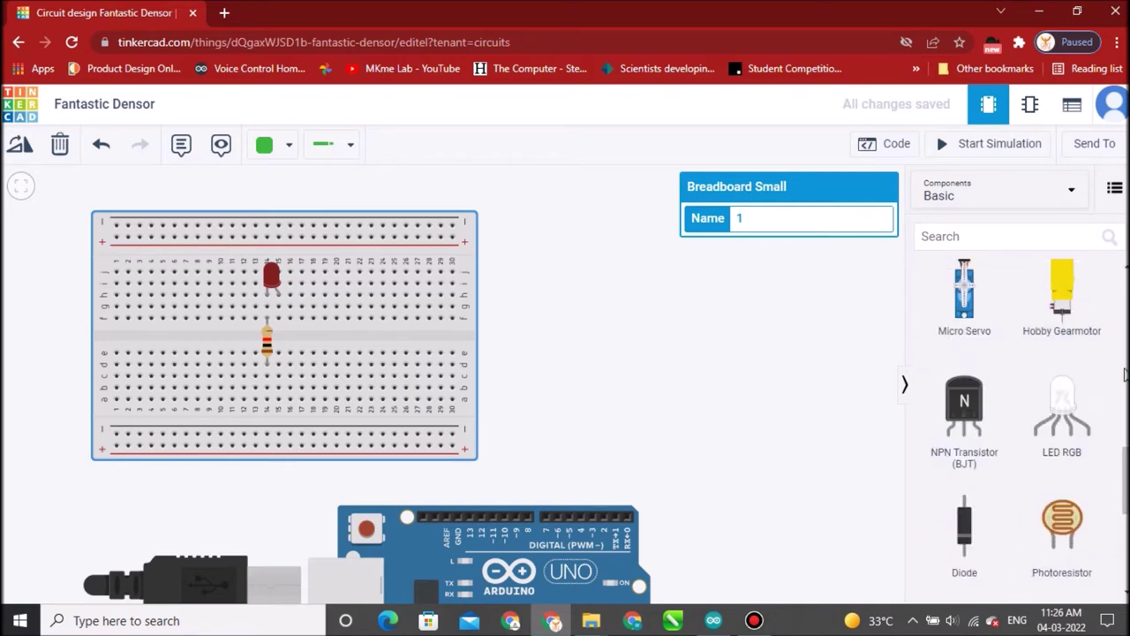
pyautogui.scroll(-3, 1125, 375)
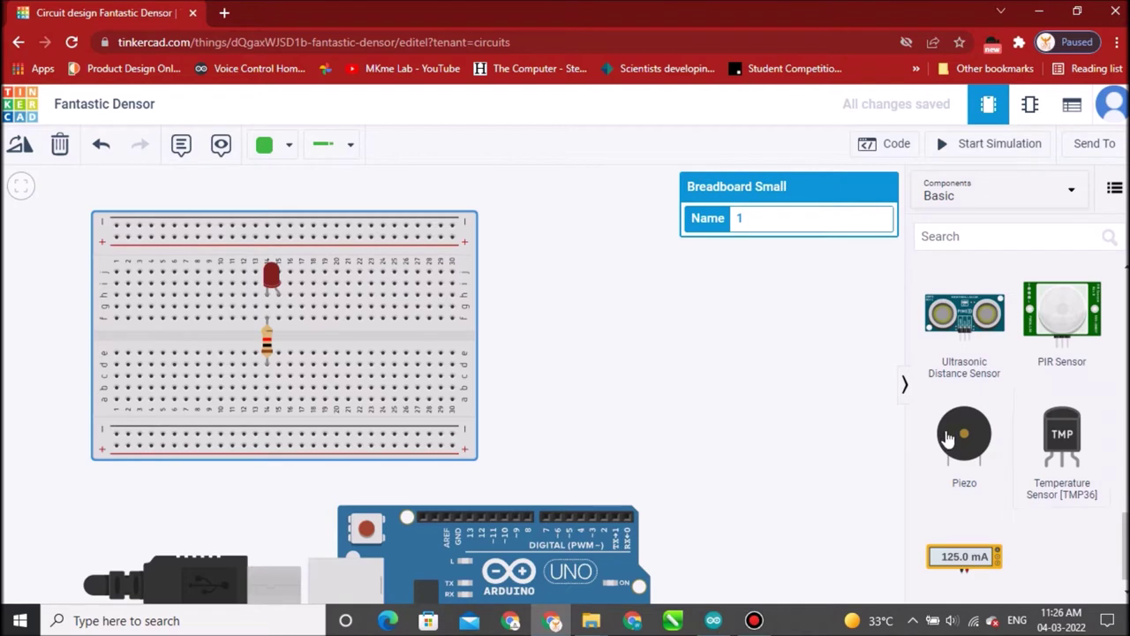
pyautogui.moveTo(947, 435); pyautogui.dragTo(658, 389)
pyautogui.moveTo(750, 388); pyautogui.dragTo(397, 303)
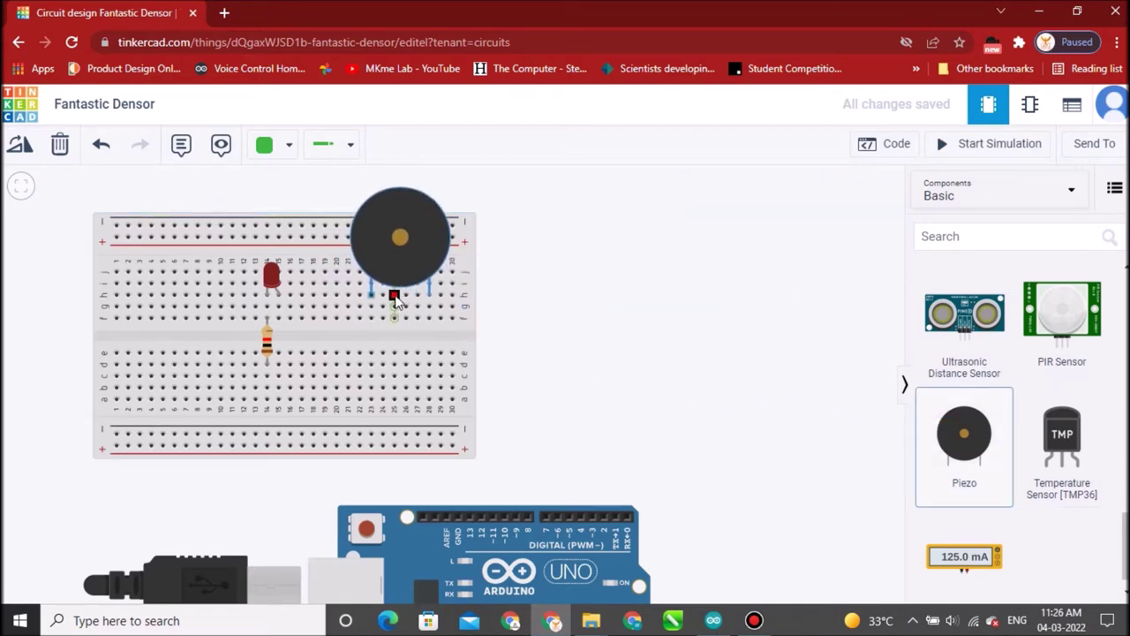
pyautogui.click(694, 318)
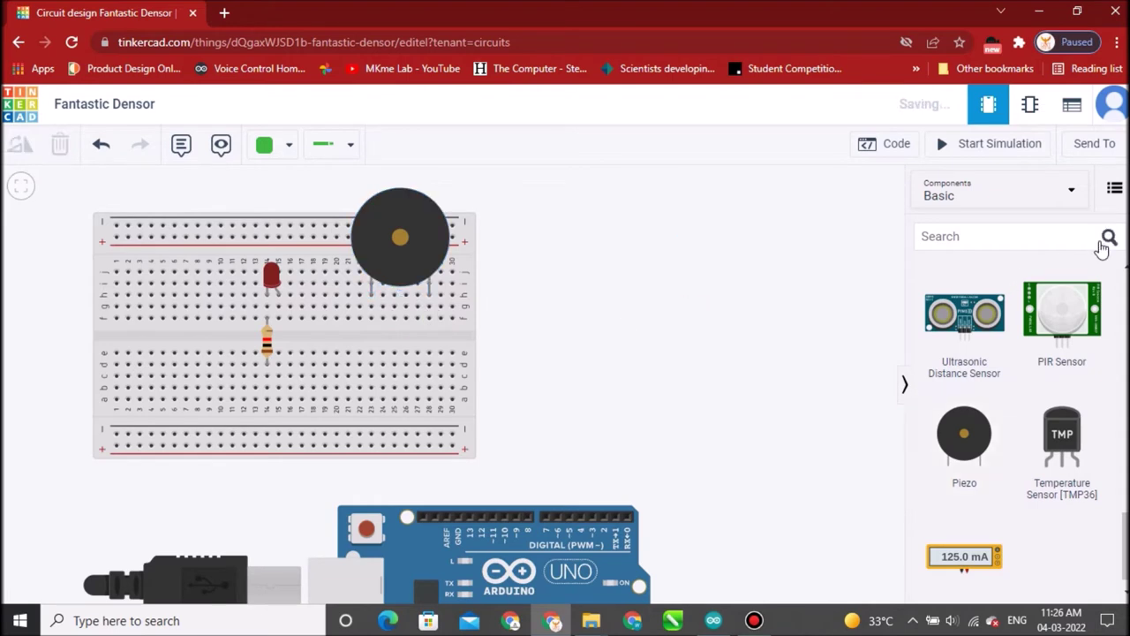
# Step: Search the components for "key" and place a Keypad 4x4 beside the breadboard with its connector facing the Arduino
pyautogui.click(1049, 236)
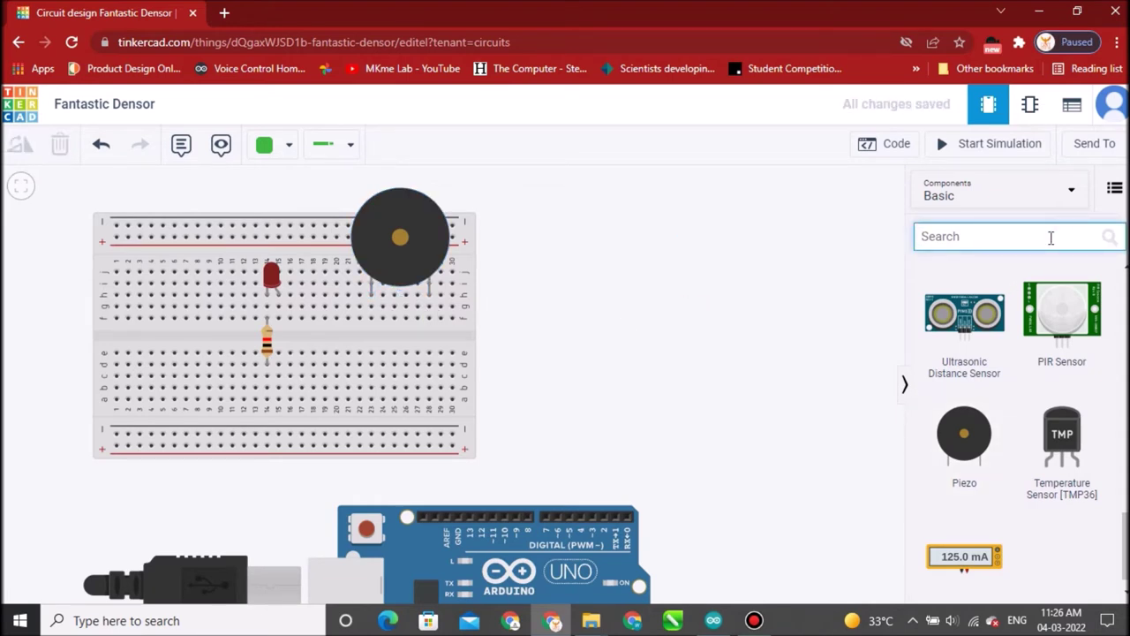
pyautogui.write('key')
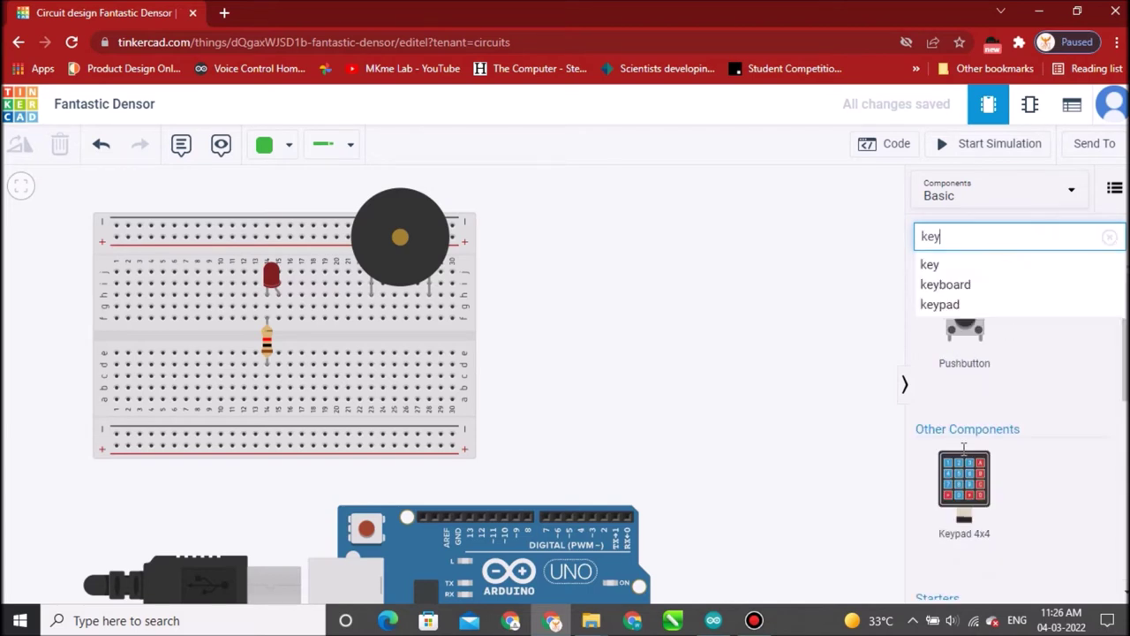
pyautogui.click(952, 490)
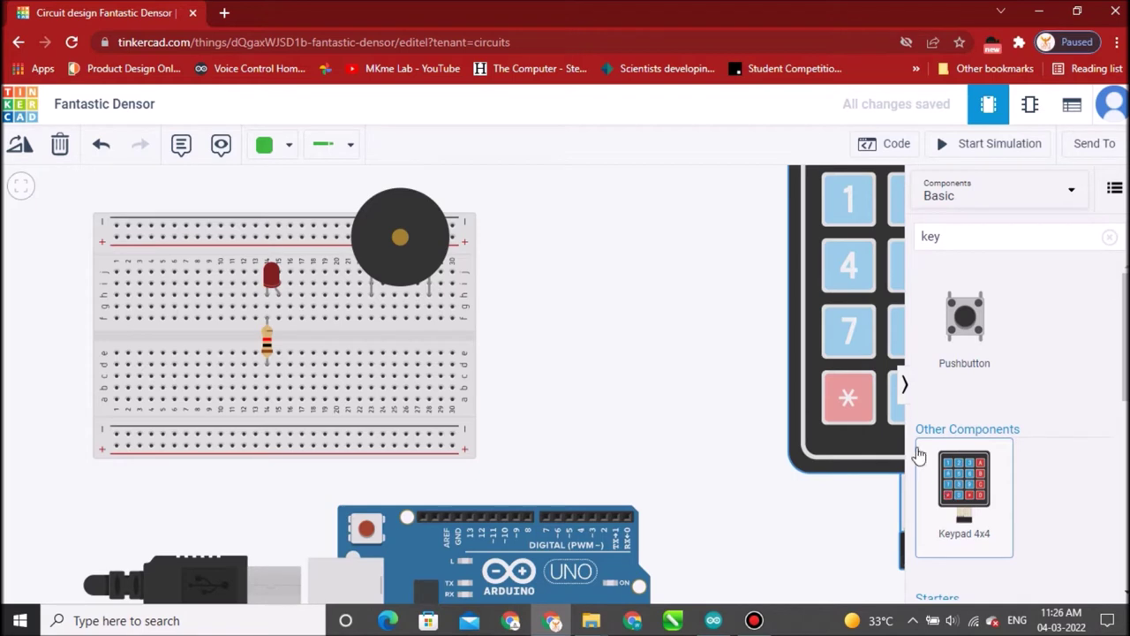
pyautogui.moveTo(856, 409); pyautogui.dragTo(669, 403)
pyautogui.scroll(-3, 778, 415)
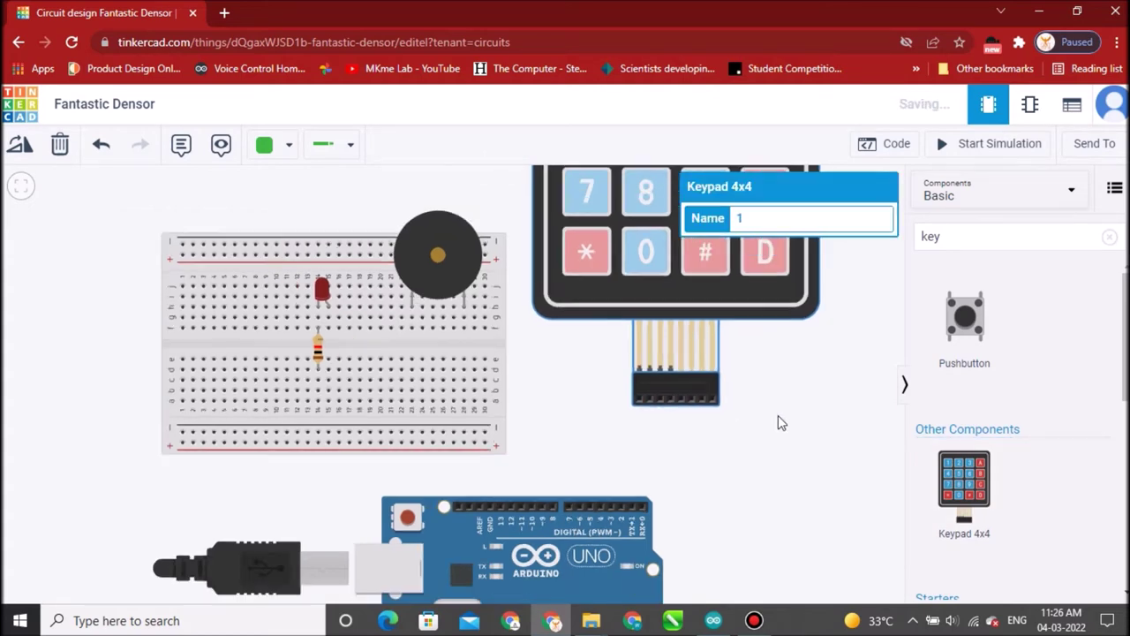
pyautogui.moveTo(790, 429); pyautogui.dragTo(690, 458)
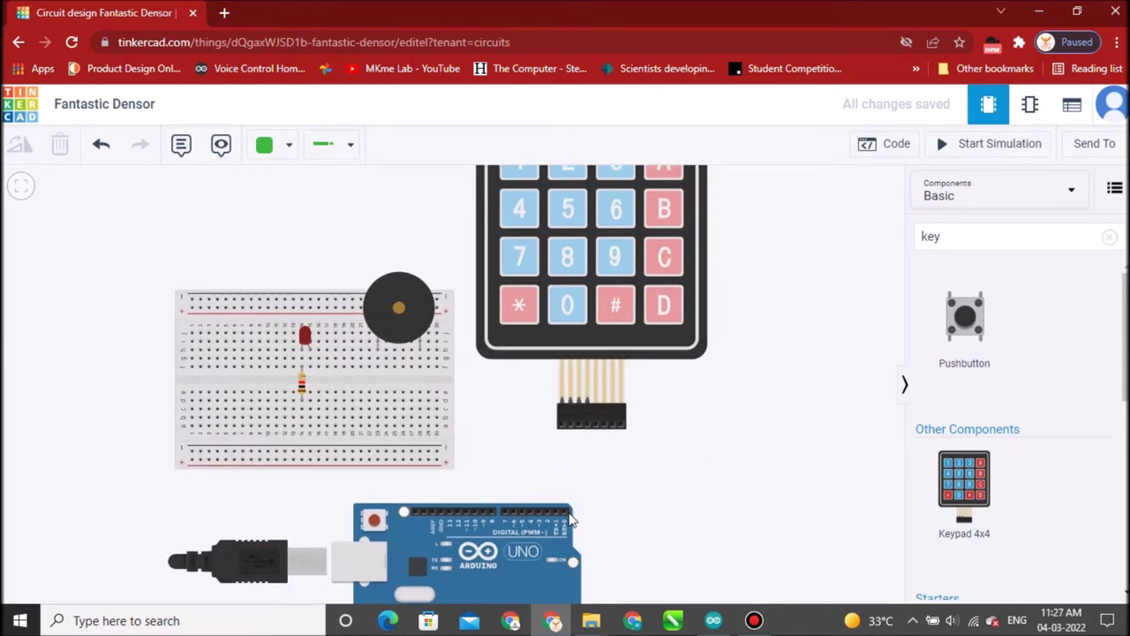
# Step: Wire Arduino digital pin 2 to the rightmost pin of the keypad connector, with two bends in the wire
pyautogui.scroll(1, 568, 514)
pyautogui.scroll(1, 570, 520)
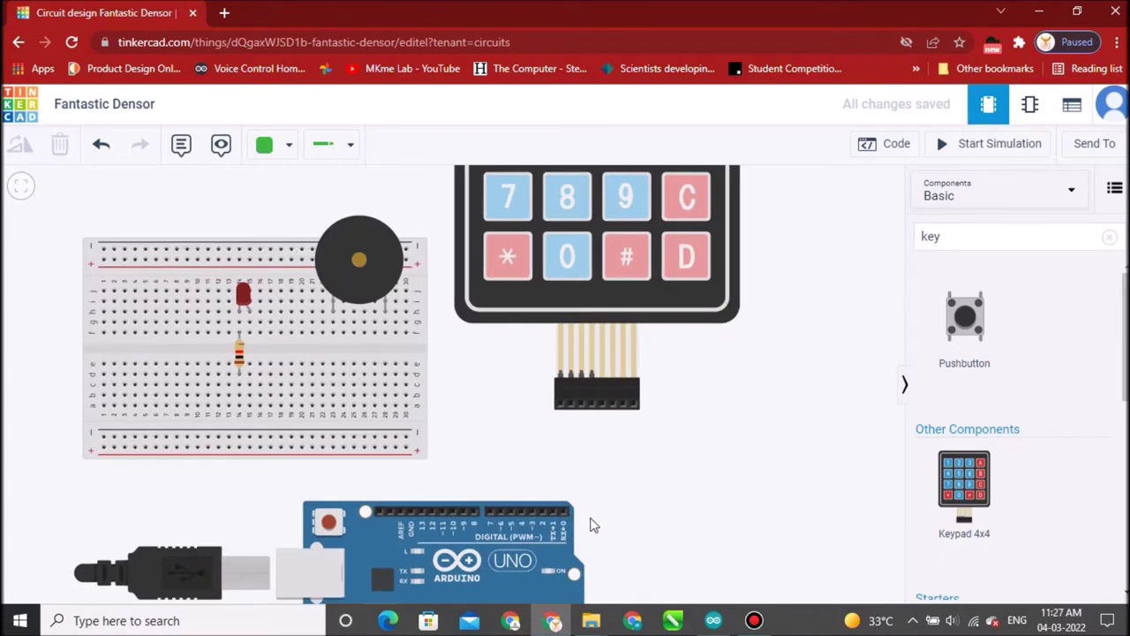
pyautogui.click(542, 490)
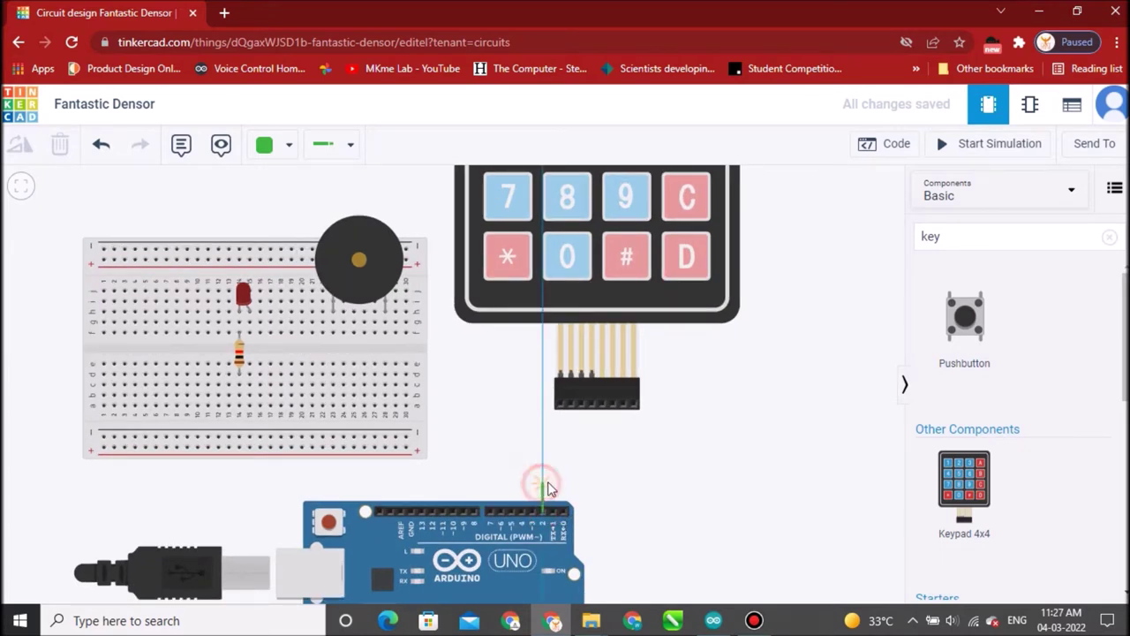
pyautogui.click(639, 486)
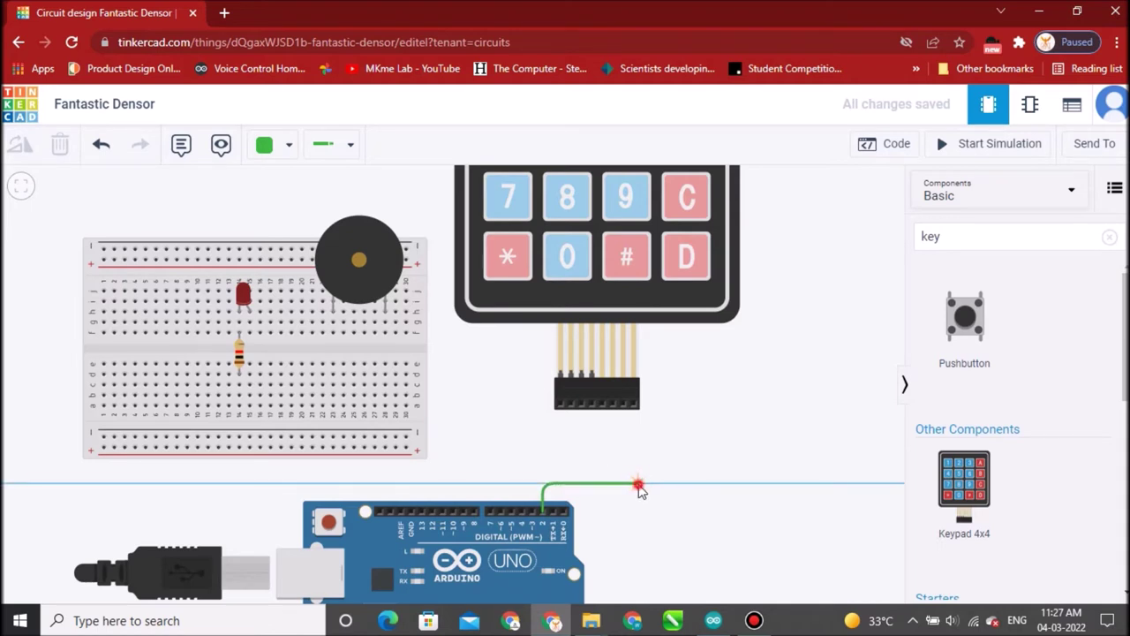
pyautogui.click(634, 404)
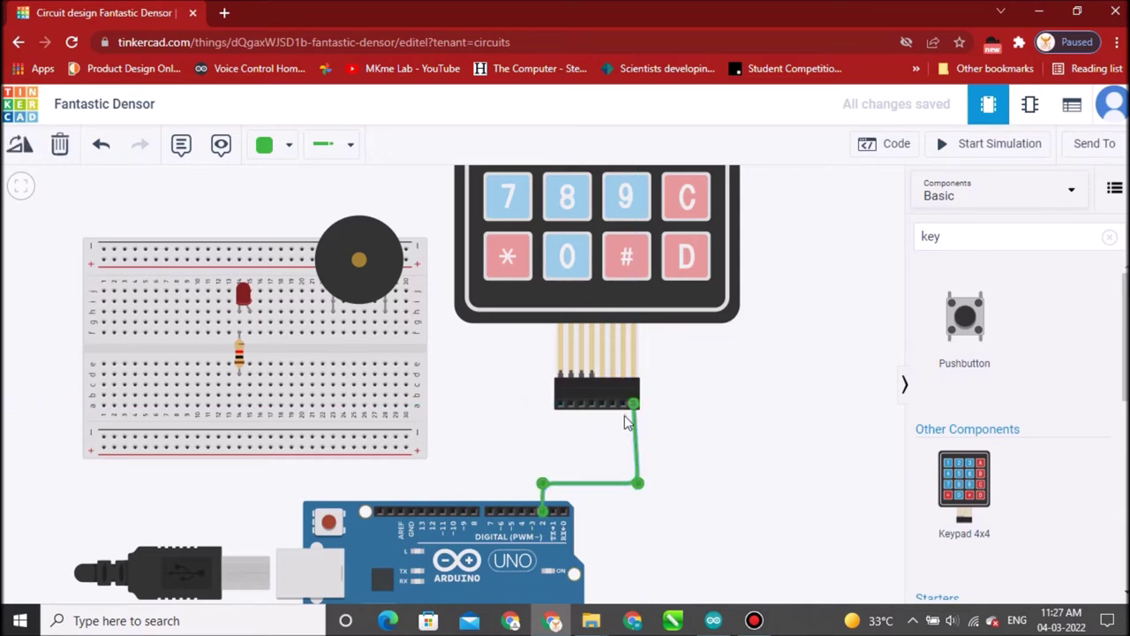
pyautogui.click(700, 452)
# Step: Straighten the pin 2 wire by aligning its outer bend vertically under the rightmost keypad pin
pyautogui.scroll(2, 656, 485)
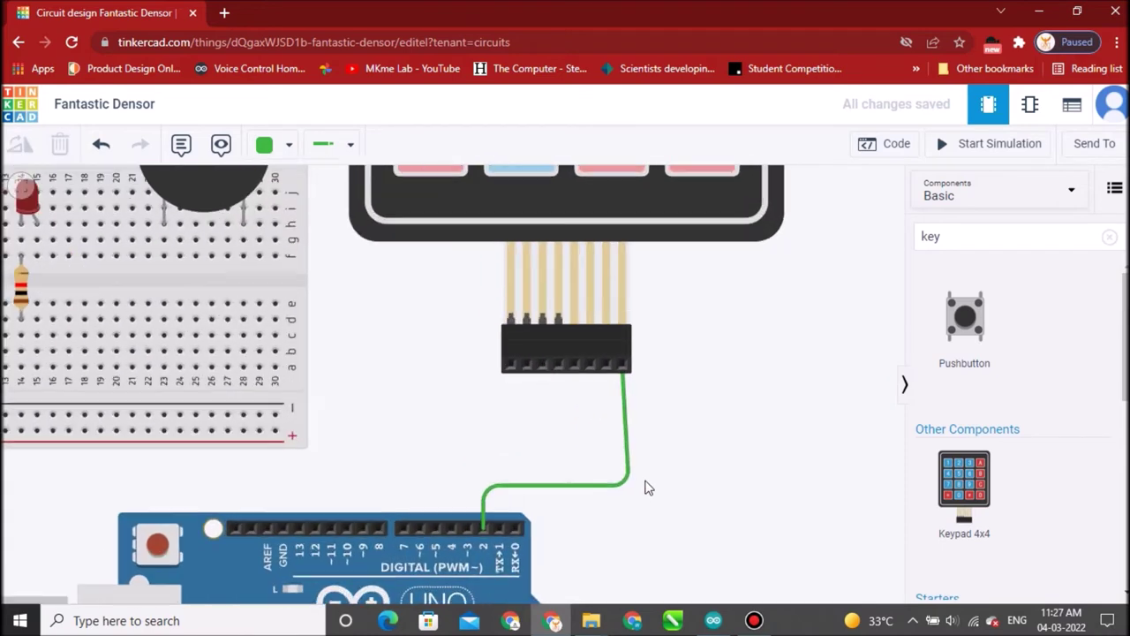
pyautogui.click(625, 485)
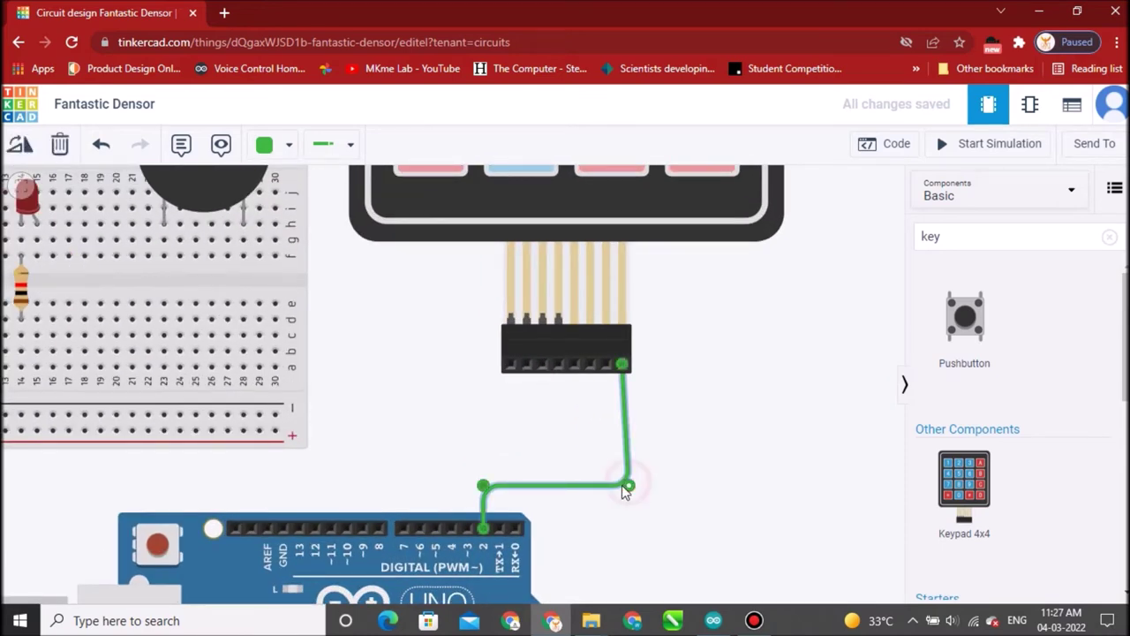
pyautogui.moveTo(627, 486); pyautogui.dragTo(622, 492)
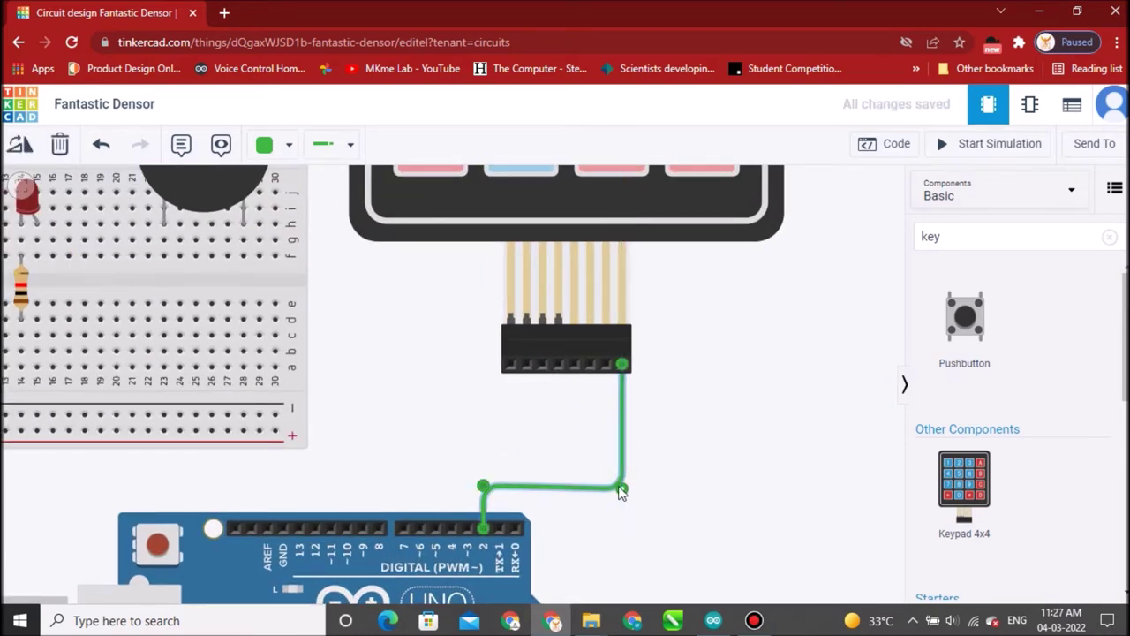
pyautogui.click(689, 481)
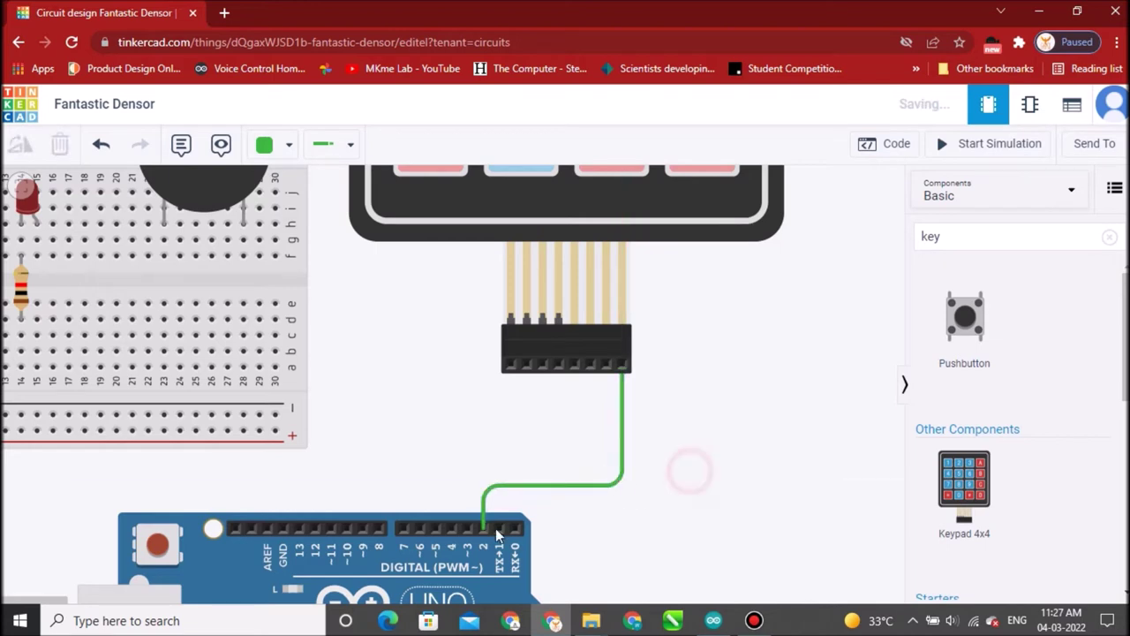
# Step: Wire Arduino digital pin 3 to the second keypad pin from the right, routed alongside the pin 2 wire
pyautogui.click(468, 531)
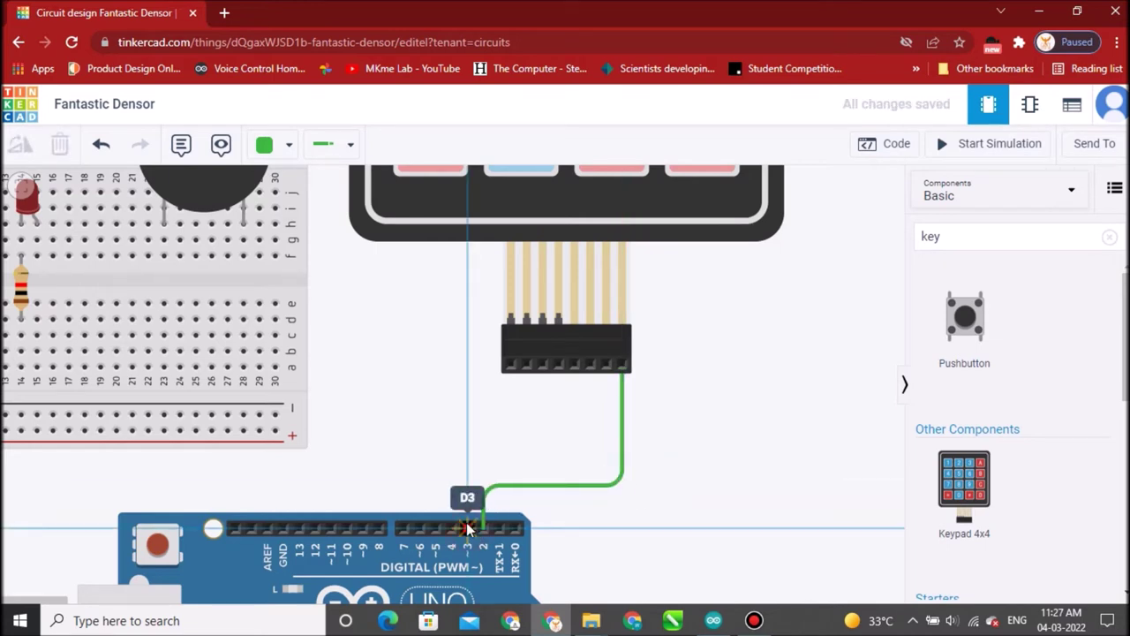
pyautogui.click(468, 474)
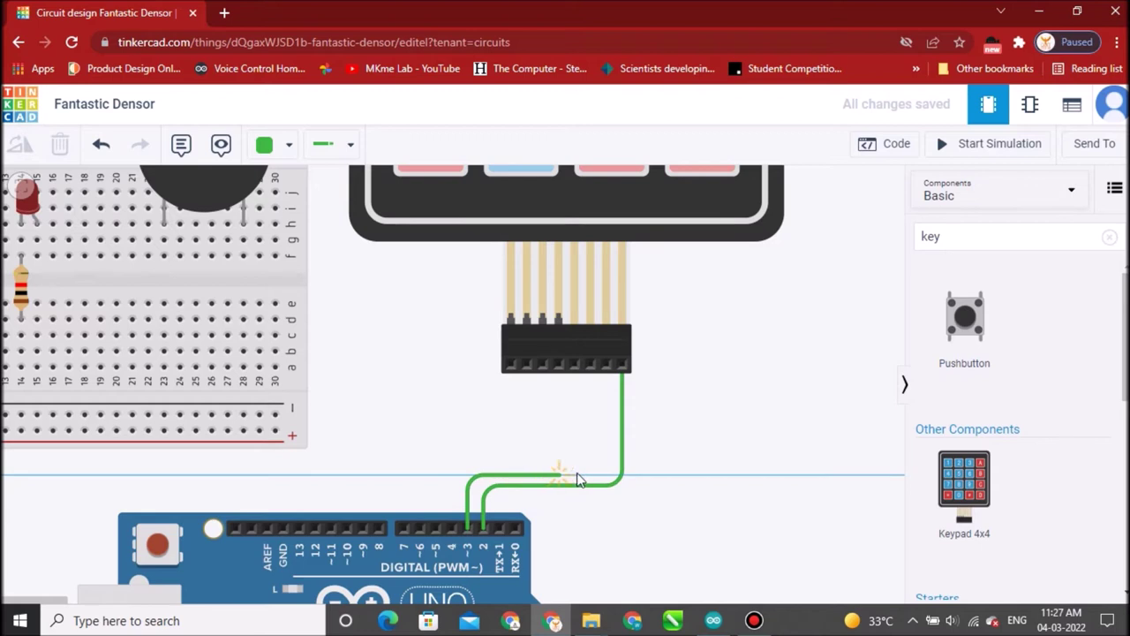
pyautogui.click(612, 476)
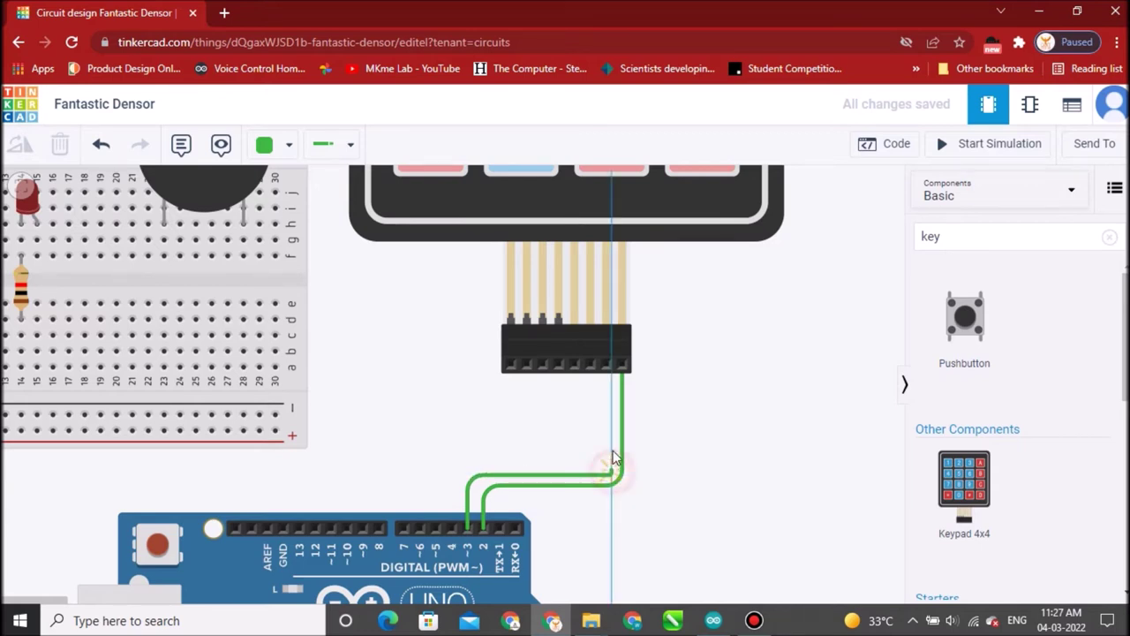
pyautogui.click(606, 364)
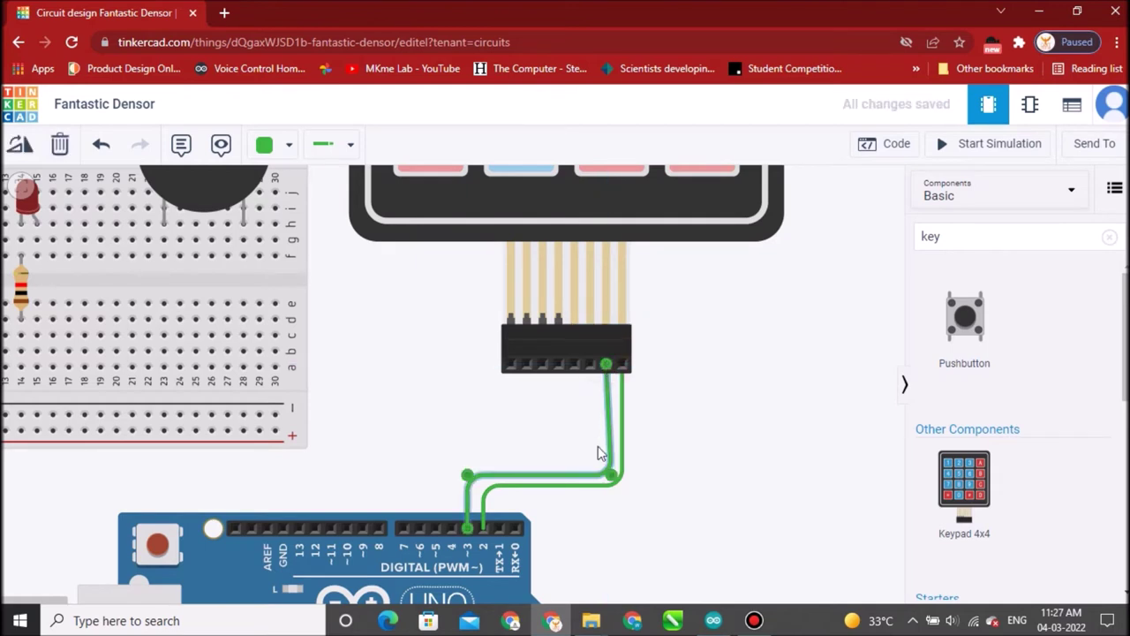
# Step: Wire Arduino digital pin 4 to the third keypad pin from the right, routed above the pin 3 wire
pyautogui.click(452, 527)
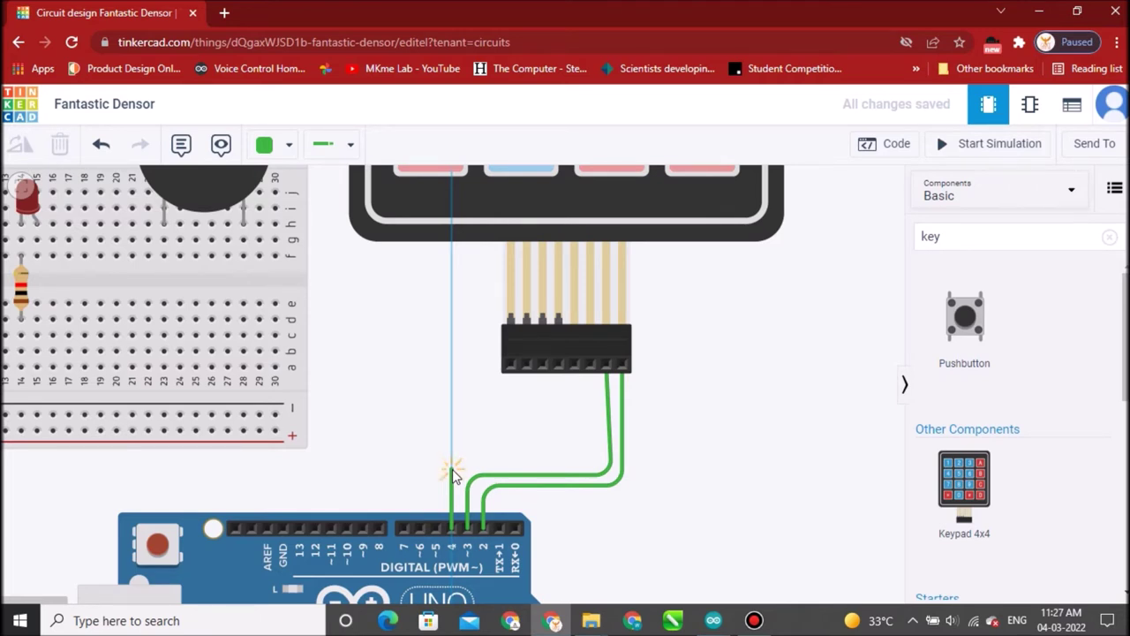
pyautogui.click(451, 470)
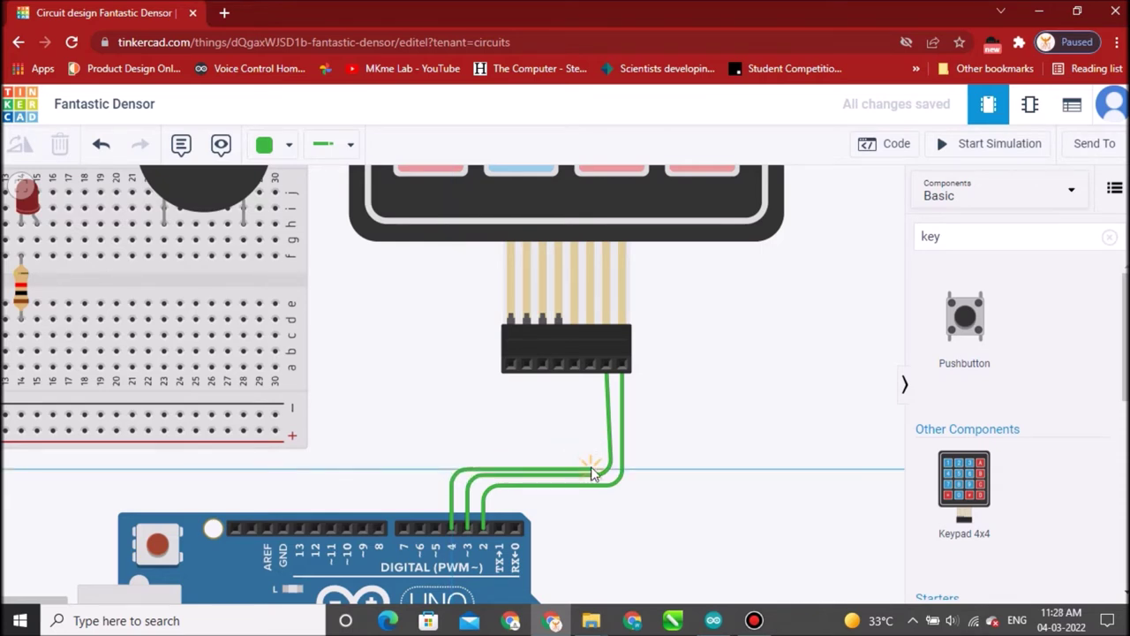
pyautogui.click(592, 469)
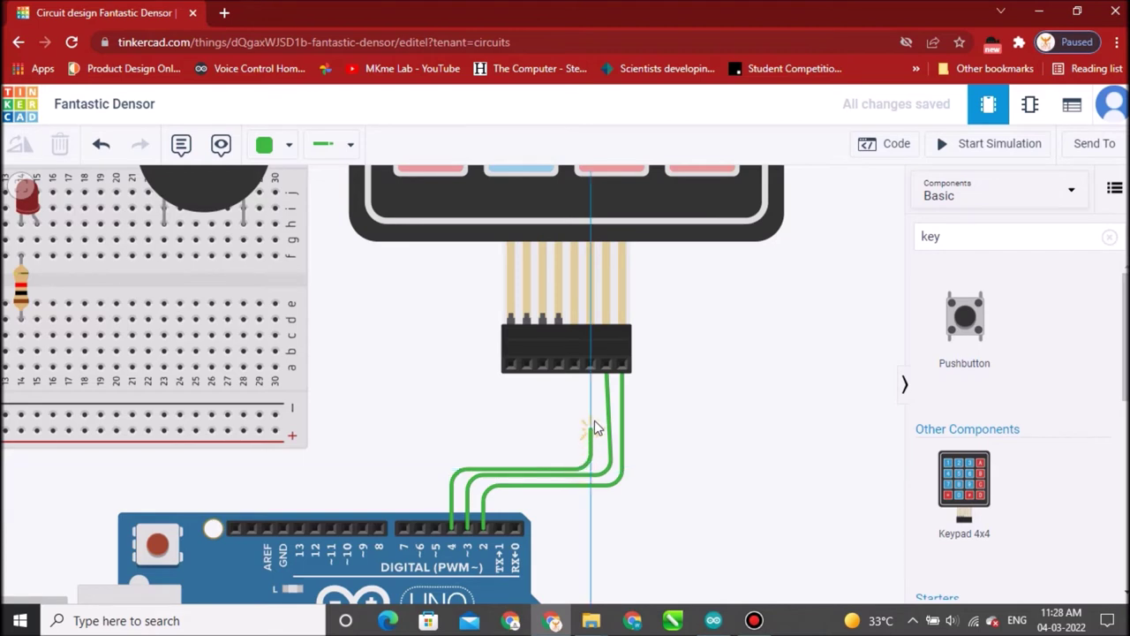
pyautogui.click(590, 365)
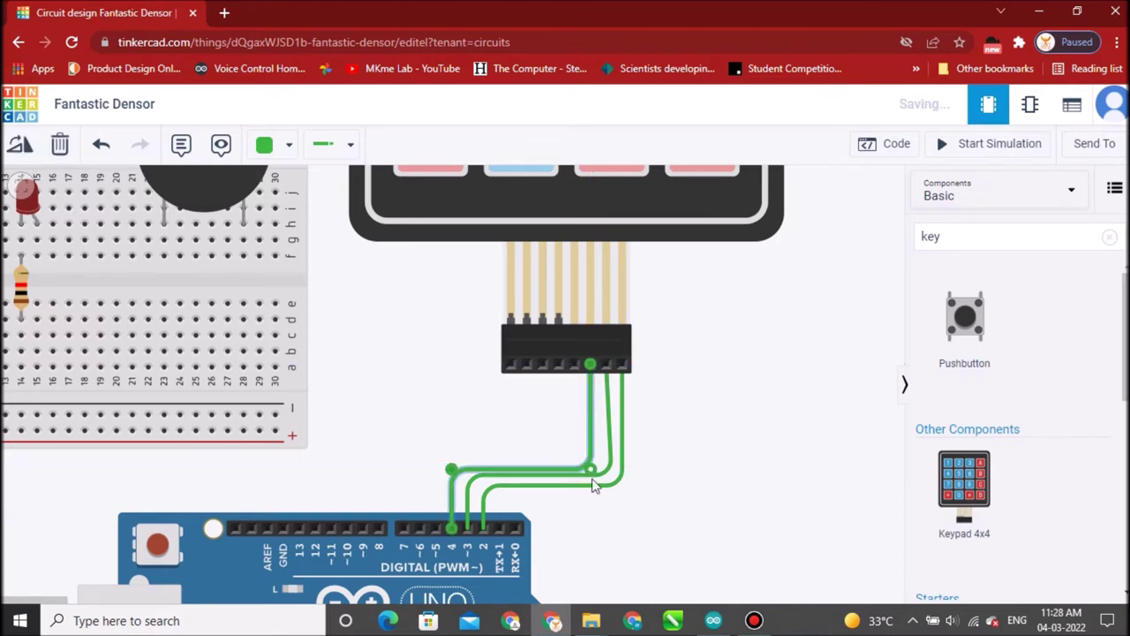
# Step: Adjust both bends of the pin 3 wire so it runs evenly between the pin 2 and pin 4 wires
pyautogui.moveTo(611, 475); pyautogui.dragTo(606, 475)
pyautogui.moveTo(467, 475); pyautogui.dragTo(467, 479)
pyautogui.moveTo(606, 477); pyautogui.dragTo(618, 479)
pyautogui.click(659, 475)
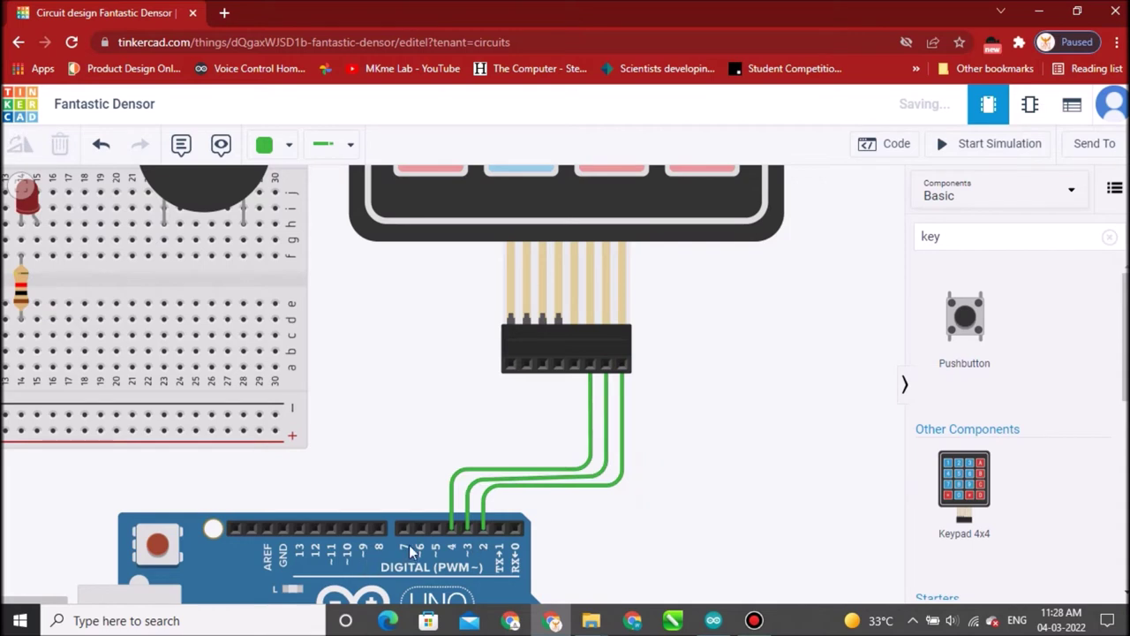
# Step: Wire Arduino digital pin 5 to the fourth keypad pin from the right, routed above the pin 4 wire
pyautogui.click(435, 528)
pyautogui.click(437, 465)
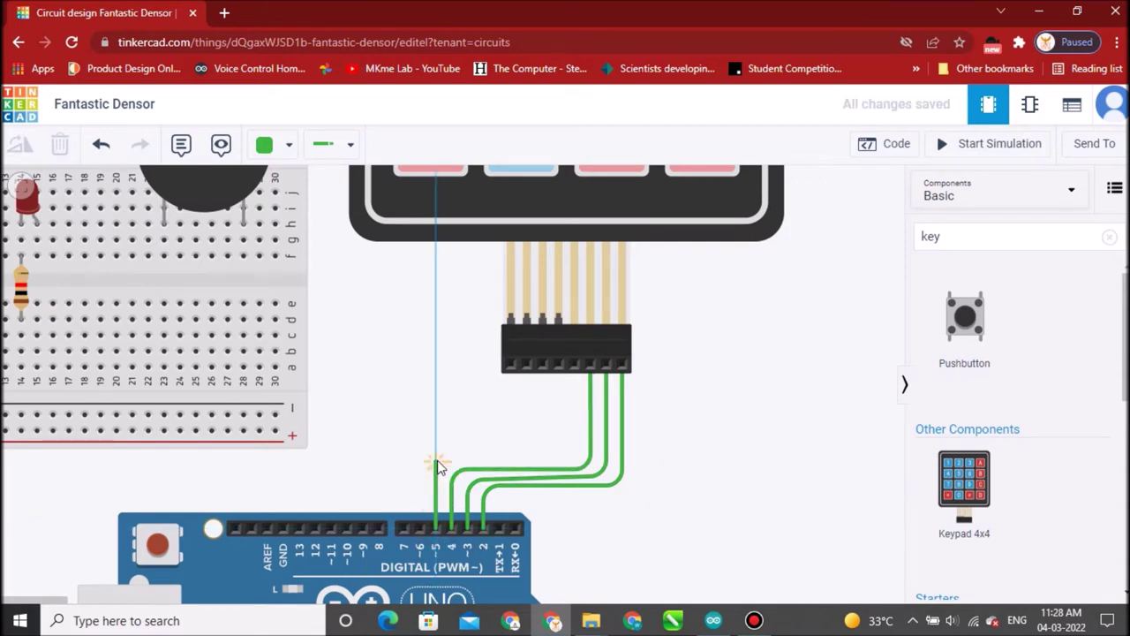
pyautogui.click(560, 460)
pyautogui.click(573, 460)
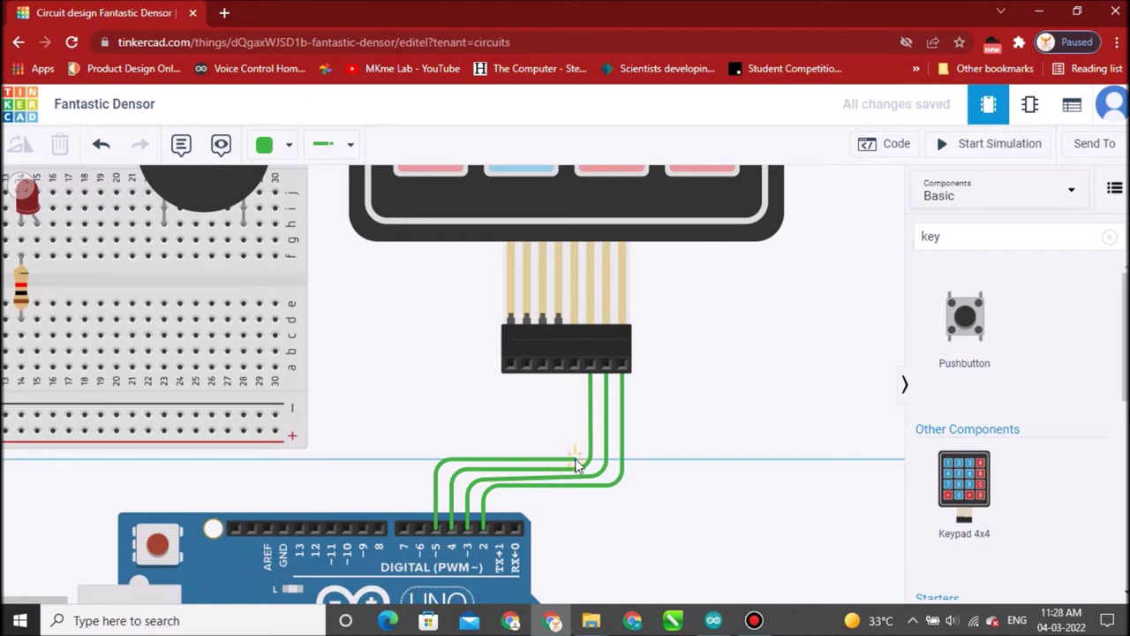
pyautogui.click(574, 364)
pyautogui.click(707, 435)
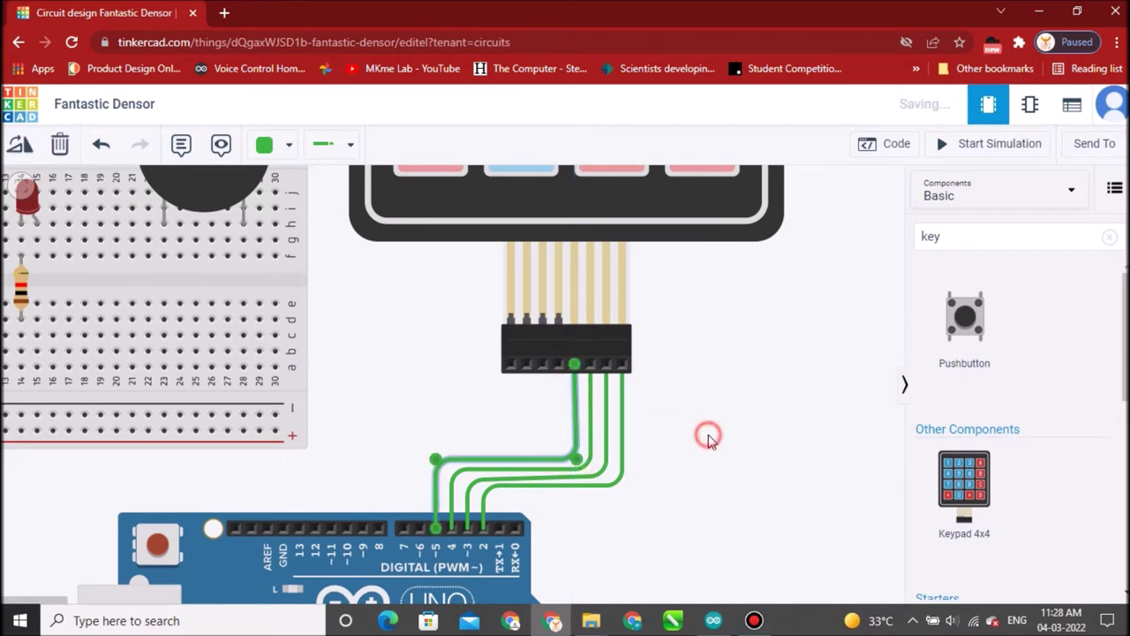
# Step: Wire Arduino digital pin 6 to the fifth keypad pin from the right, routed above the pin 5 wire
pyautogui.click(419, 528)
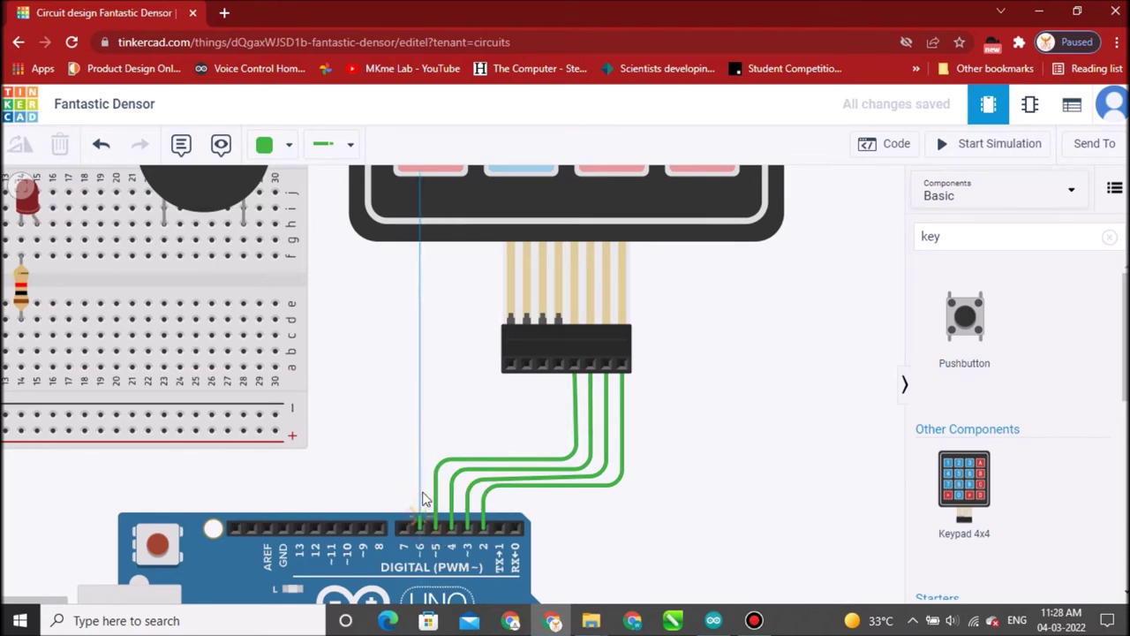
pyautogui.click(421, 460)
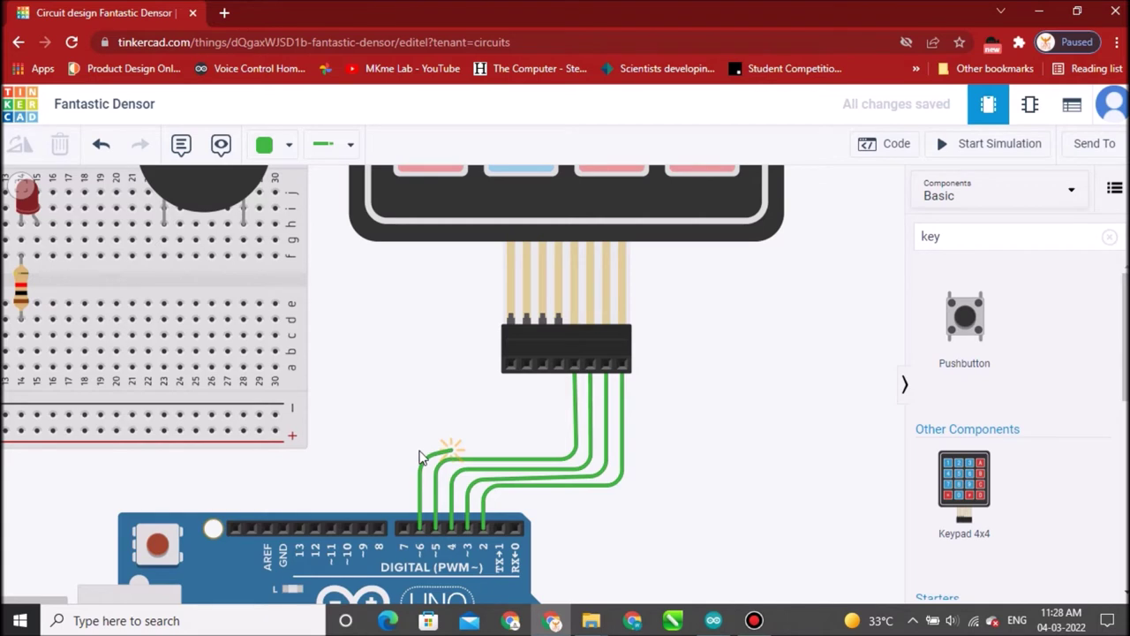
pyautogui.click(560, 450)
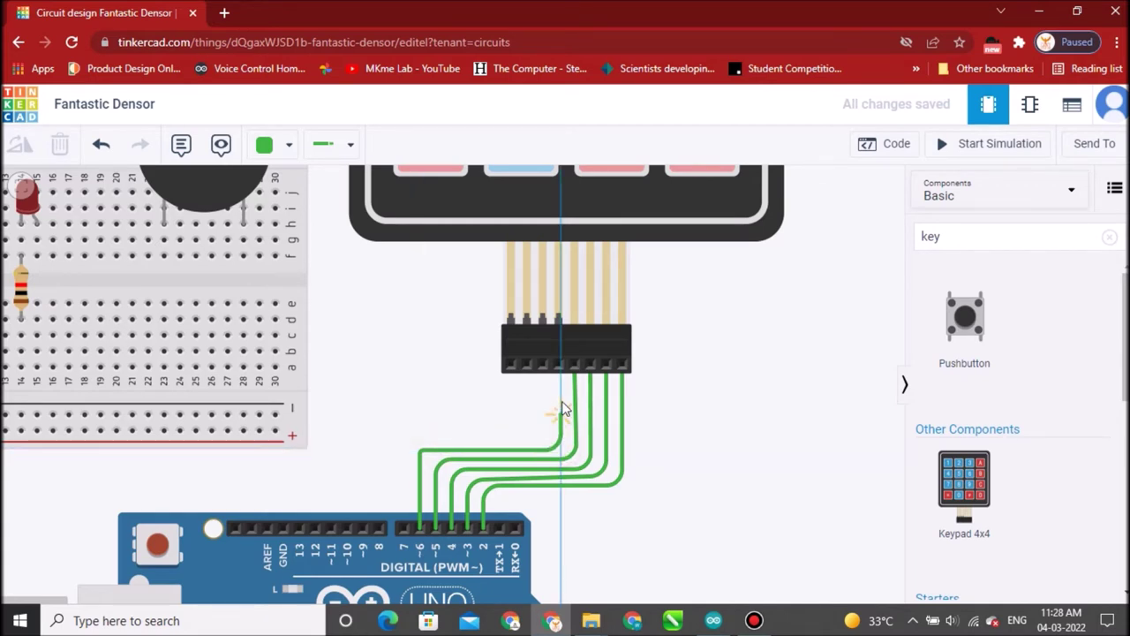
pyautogui.click(559, 367)
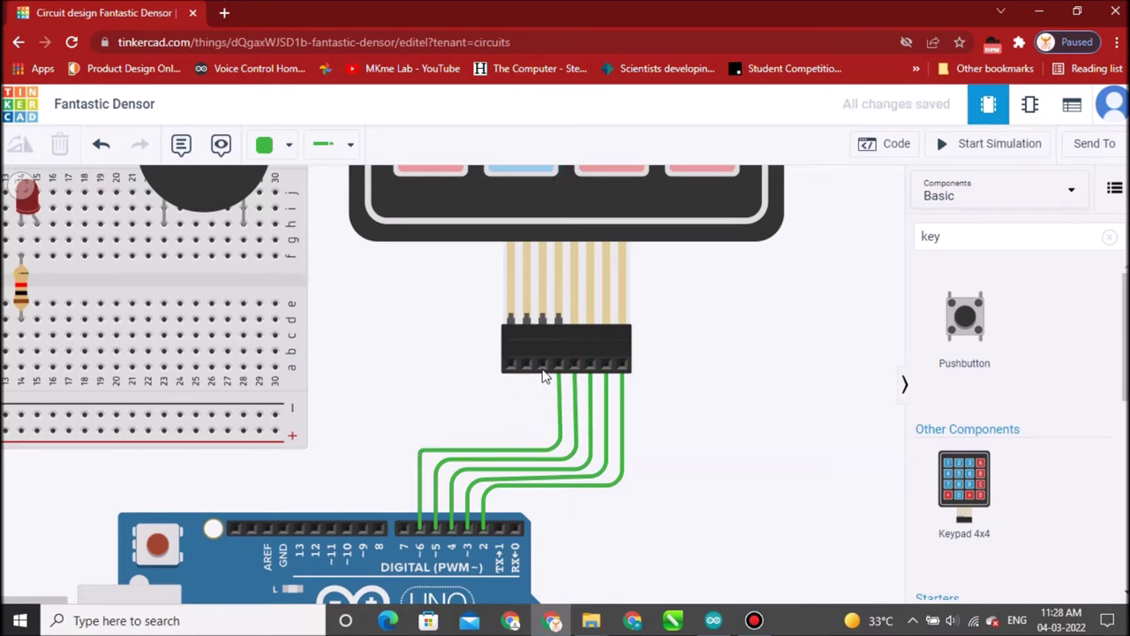
# Step: Wire the third keypad pin from the left to Arduino digital pin 7 and align the wire's two bends so its segments run straight
pyautogui.click(541, 365)
pyautogui.click(542, 433)
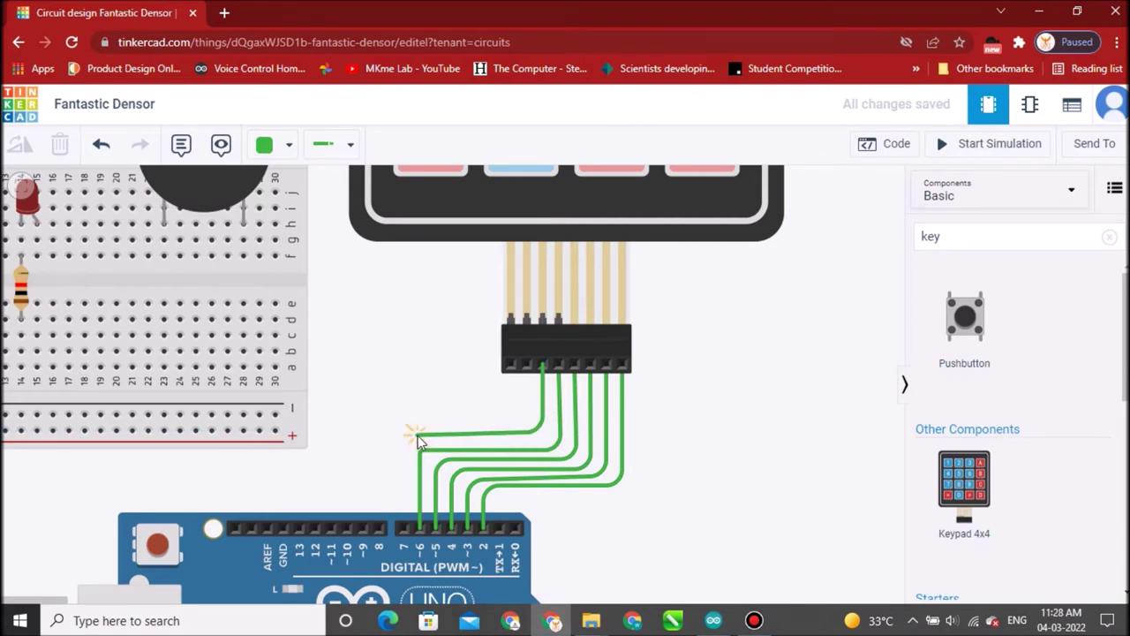
pyautogui.click(408, 436)
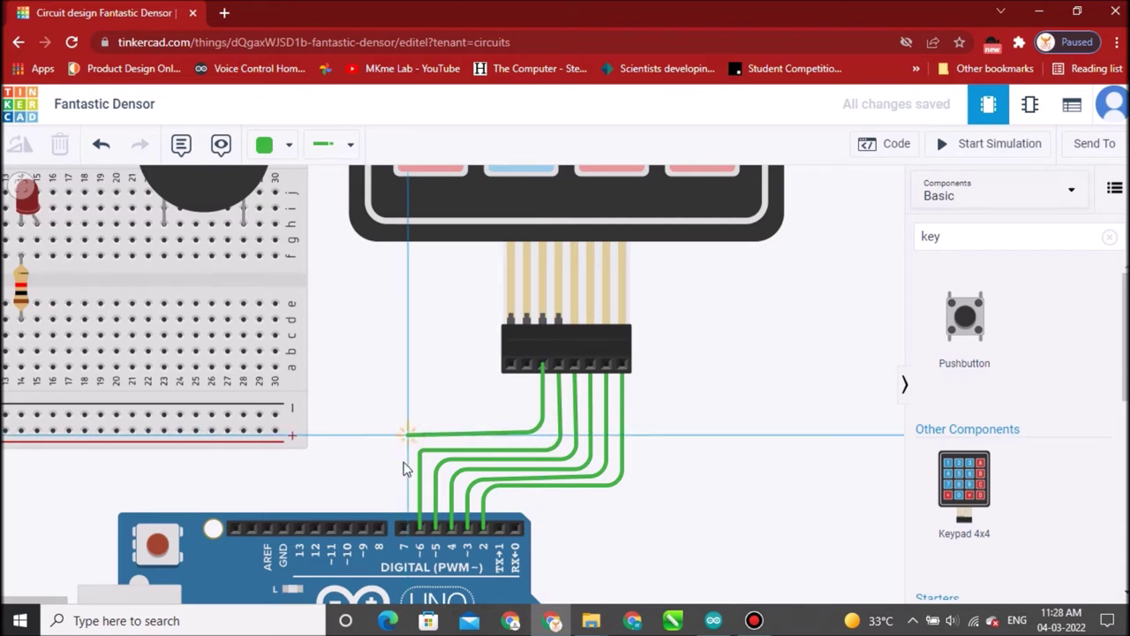
pyautogui.click(403, 528)
pyautogui.click(403, 530)
pyautogui.click(408, 436)
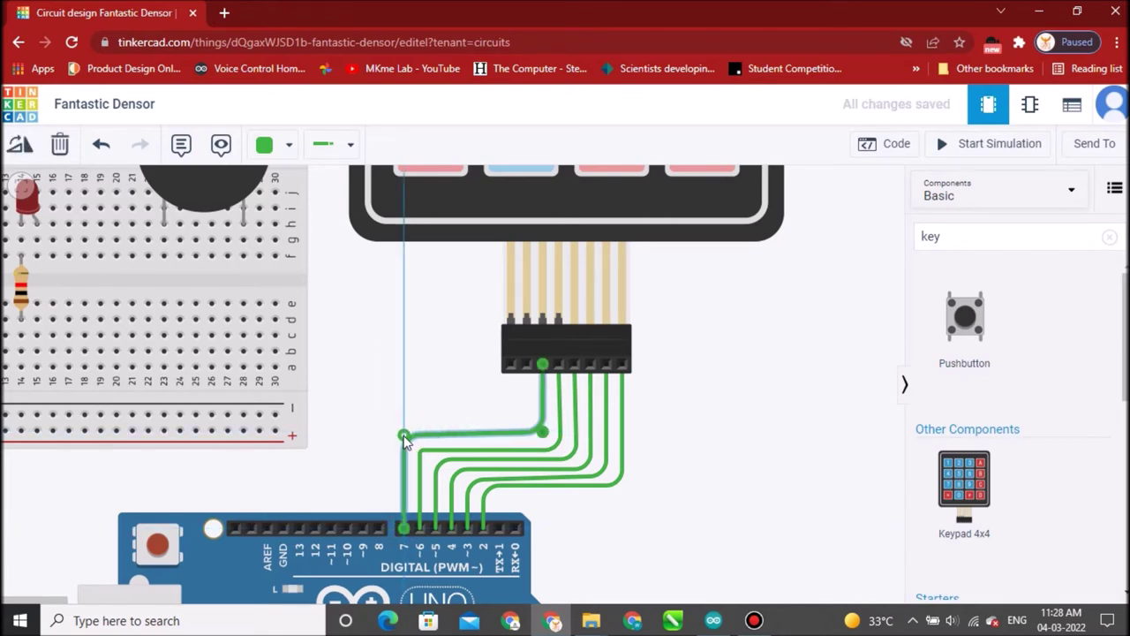
pyautogui.click(543, 435)
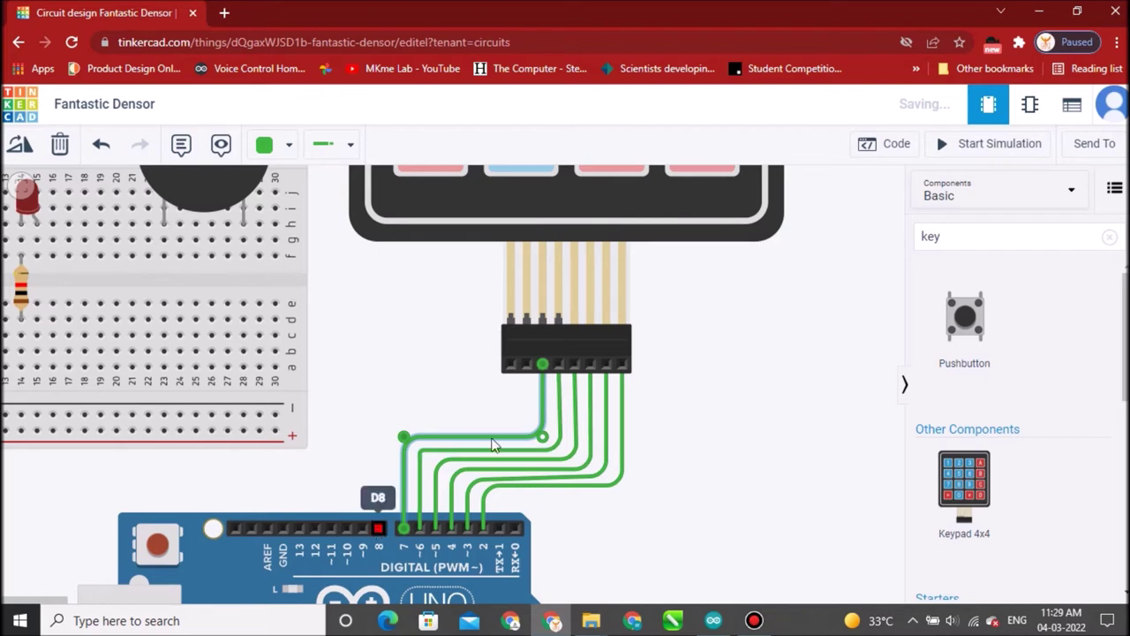
# Step: Wire the second keypad pin from the left to Arduino digital pin 8 and lower both bends closer to the pin 7 wire
pyautogui.click(526, 364)
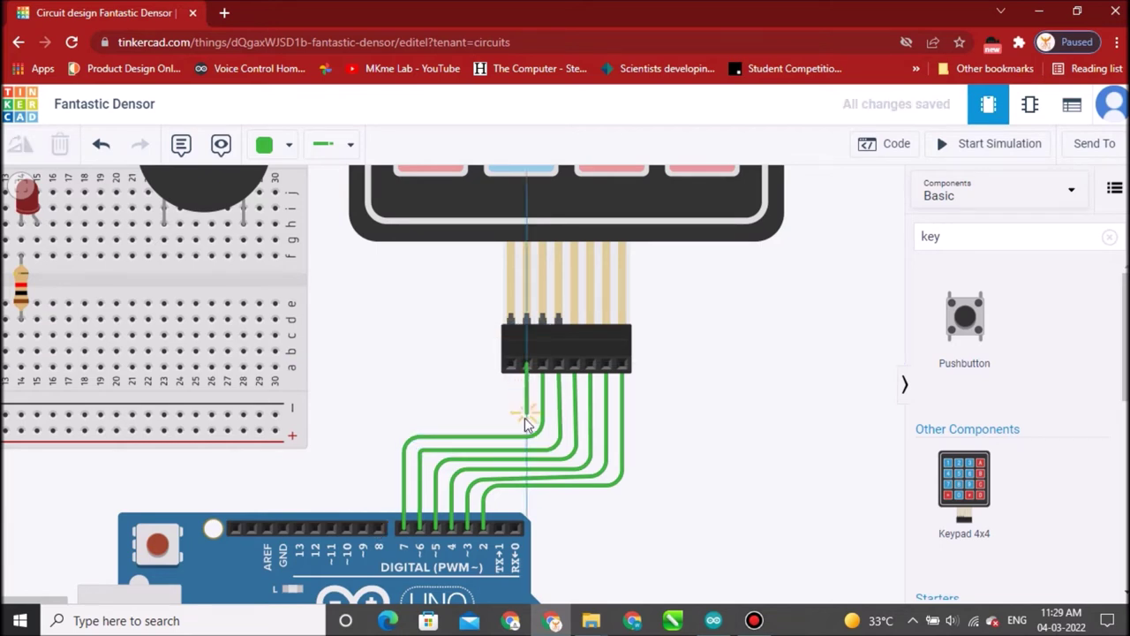
pyautogui.click(525, 420)
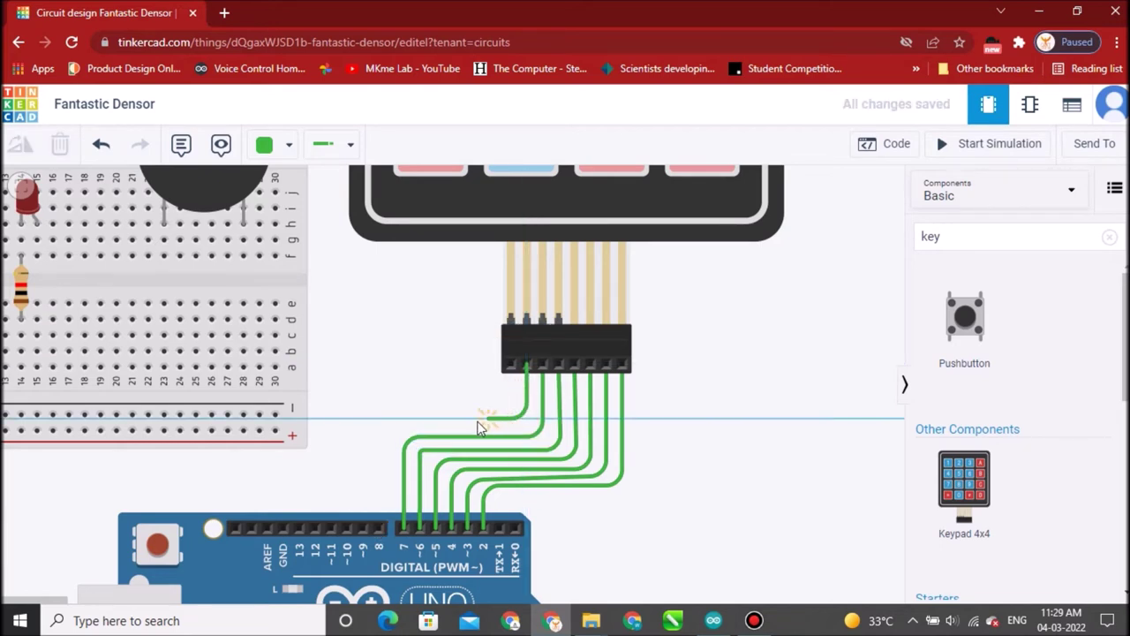
pyautogui.click(384, 420)
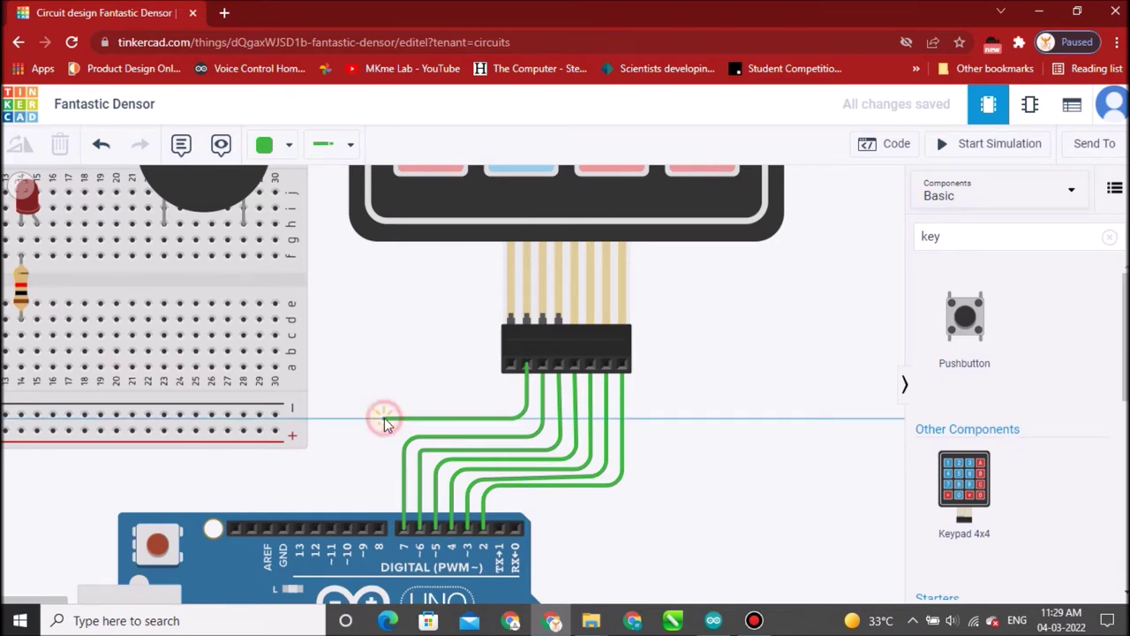
pyautogui.click(380, 528)
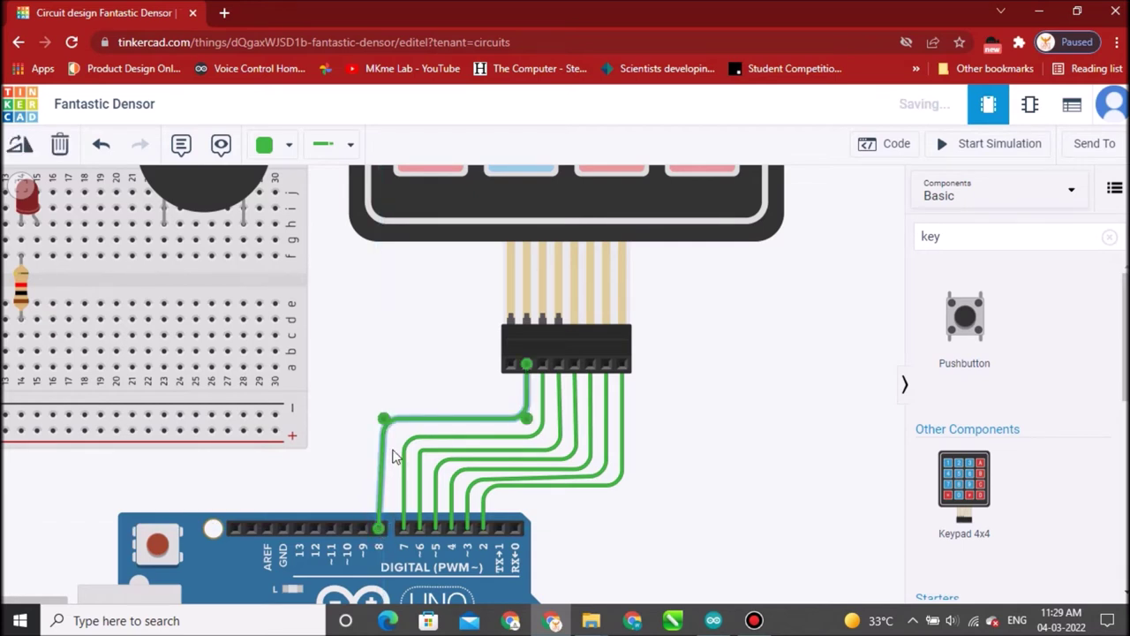
pyautogui.moveTo(384, 420); pyautogui.dragTo(384, 429)
pyautogui.moveTo(525, 420); pyautogui.dragTo(526, 429)
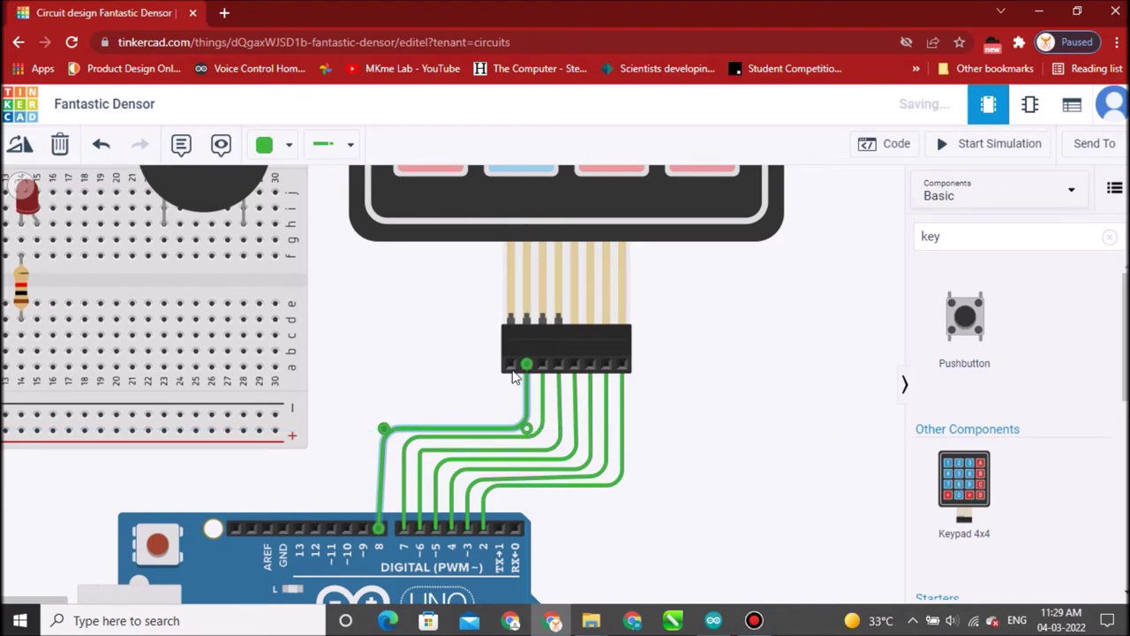
# Step: Wire the leftmost keypad pin to Arduino digital pin 9, routed above the pin 8 wire, and adjust its outer bend
pyautogui.click(511, 363)
pyautogui.click(511, 413)
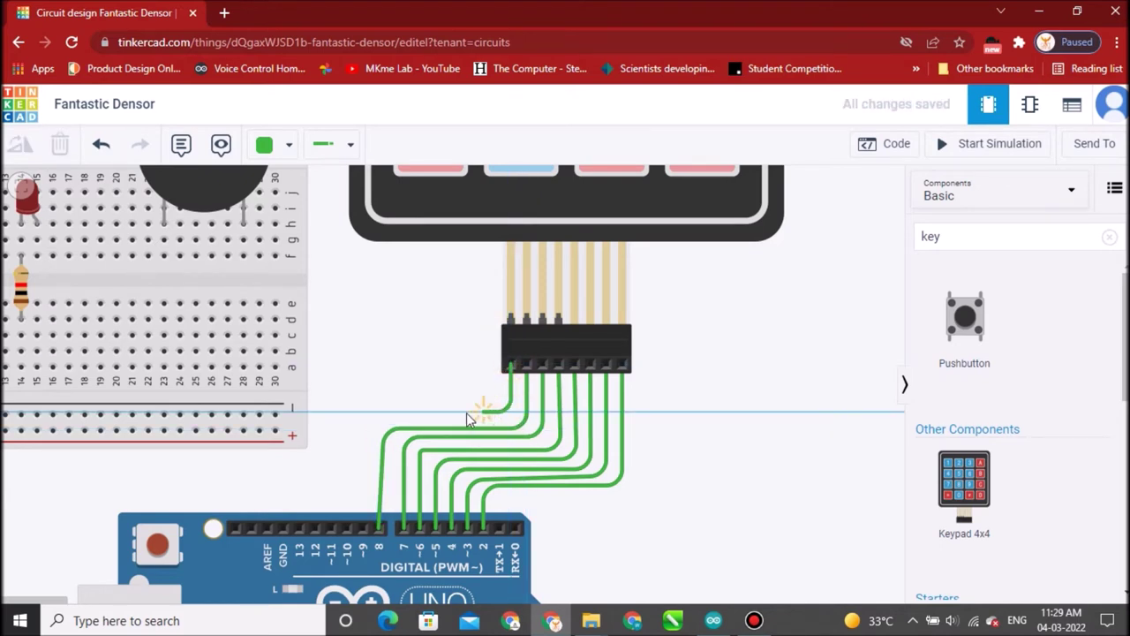
pyautogui.click(368, 412)
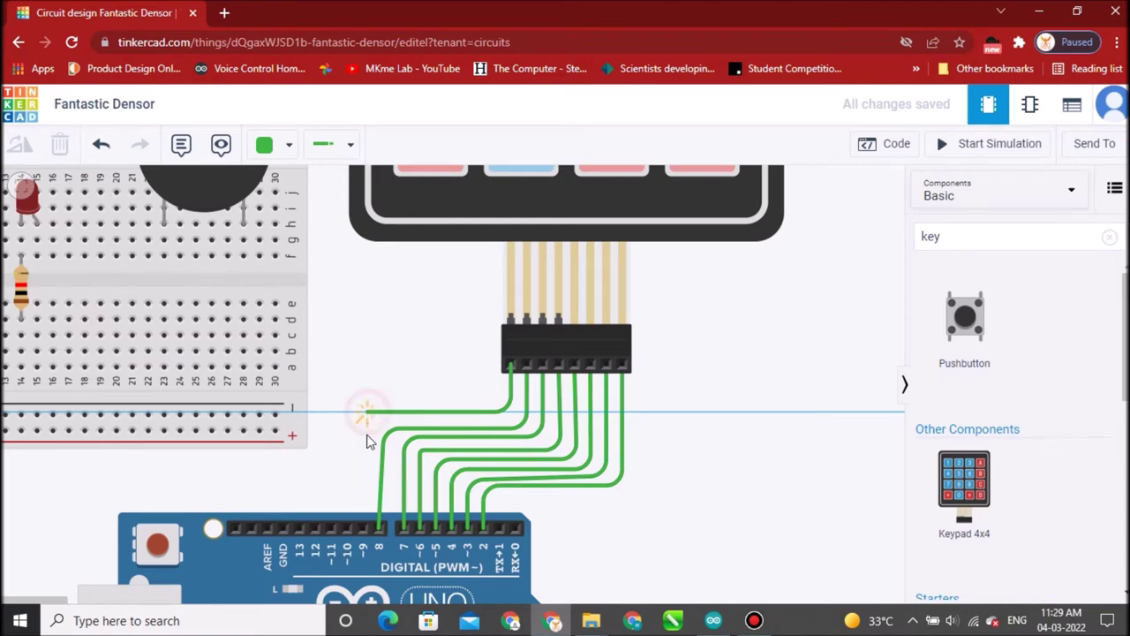
pyautogui.click(365, 528)
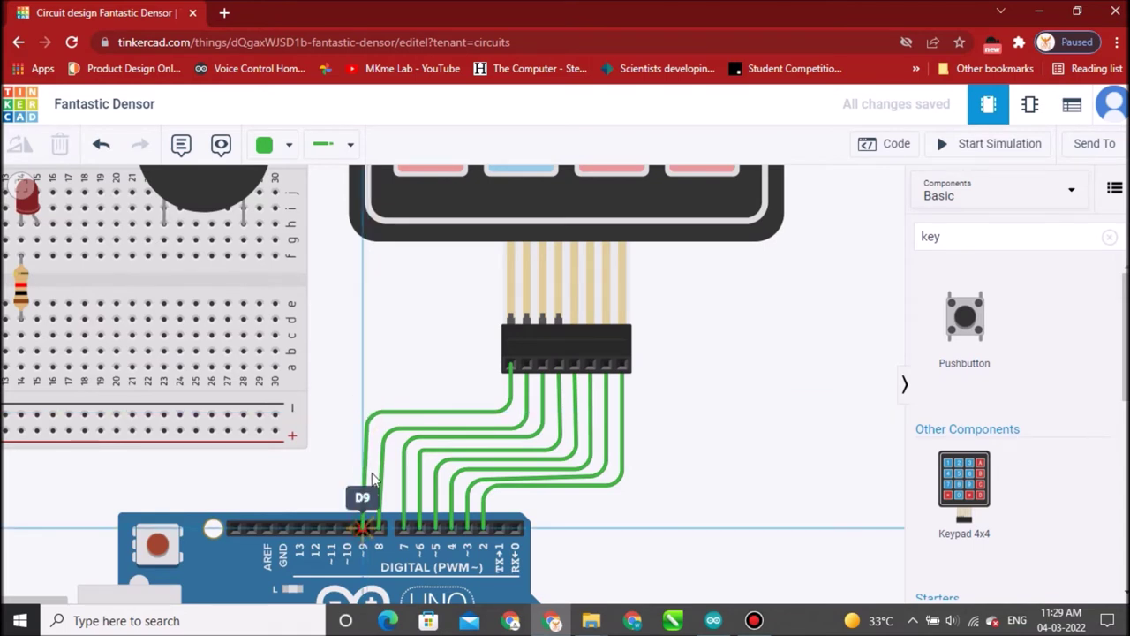
pyautogui.moveTo(366, 412); pyautogui.dragTo(364, 414)
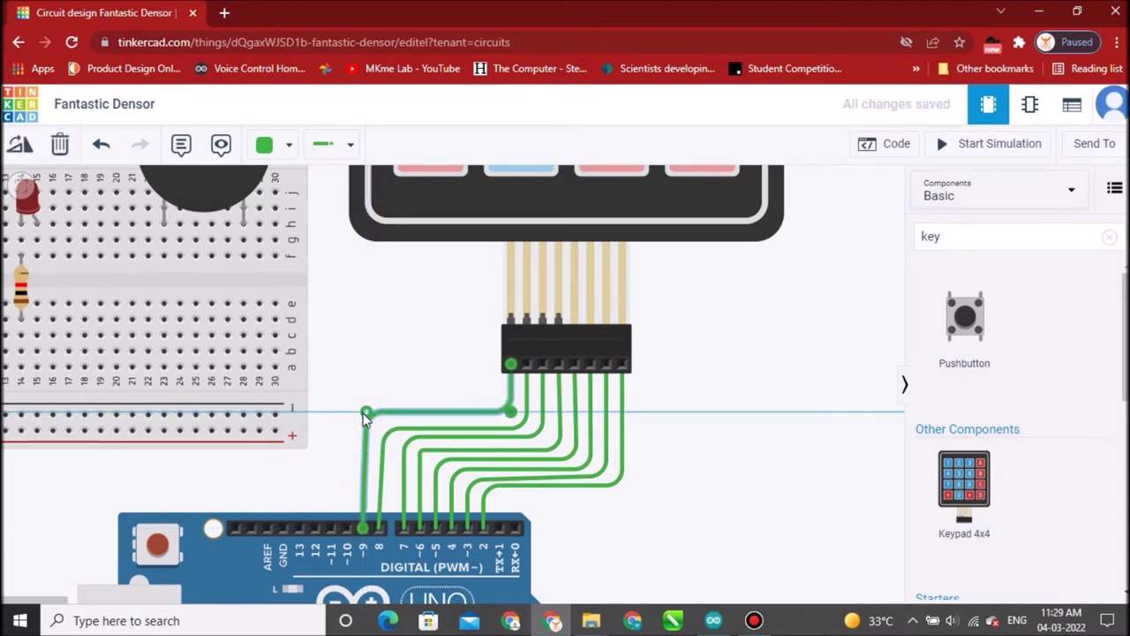
pyautogui.click(419, 371)
# Step: Wire the Arduino GND pin beside pin 13 to the first hole of the breadboard's lower negative rail and straighten its outer bend
pyautogui.scroll(-3, 583, 441)
pyautogui.scroll(-2, 582, 442)
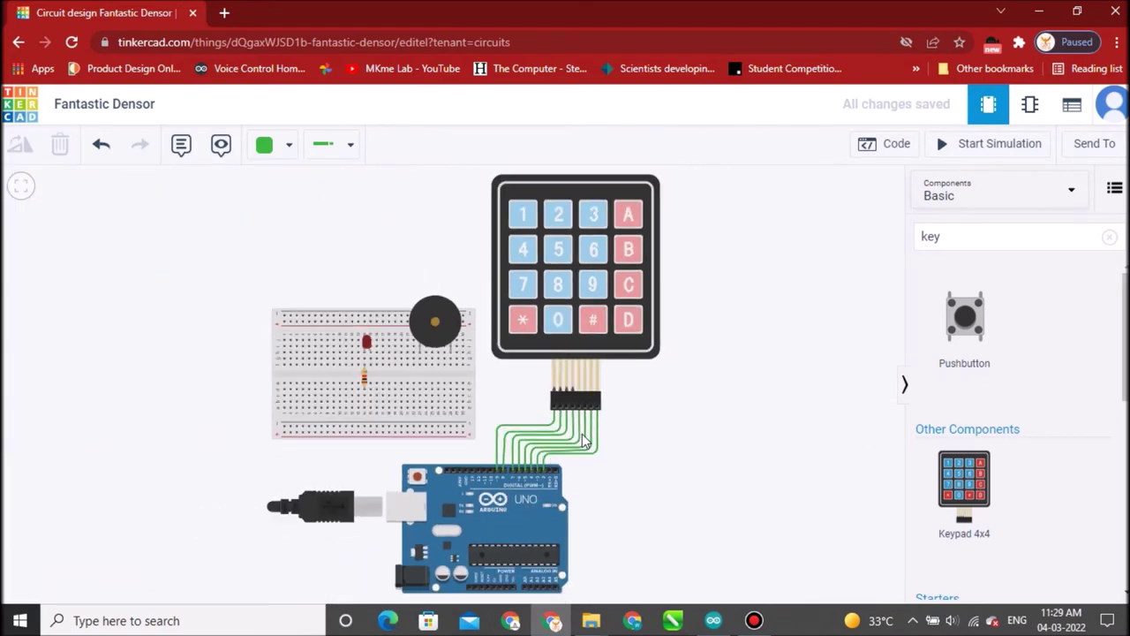
pyautogui.scroll(3, 472, 441)
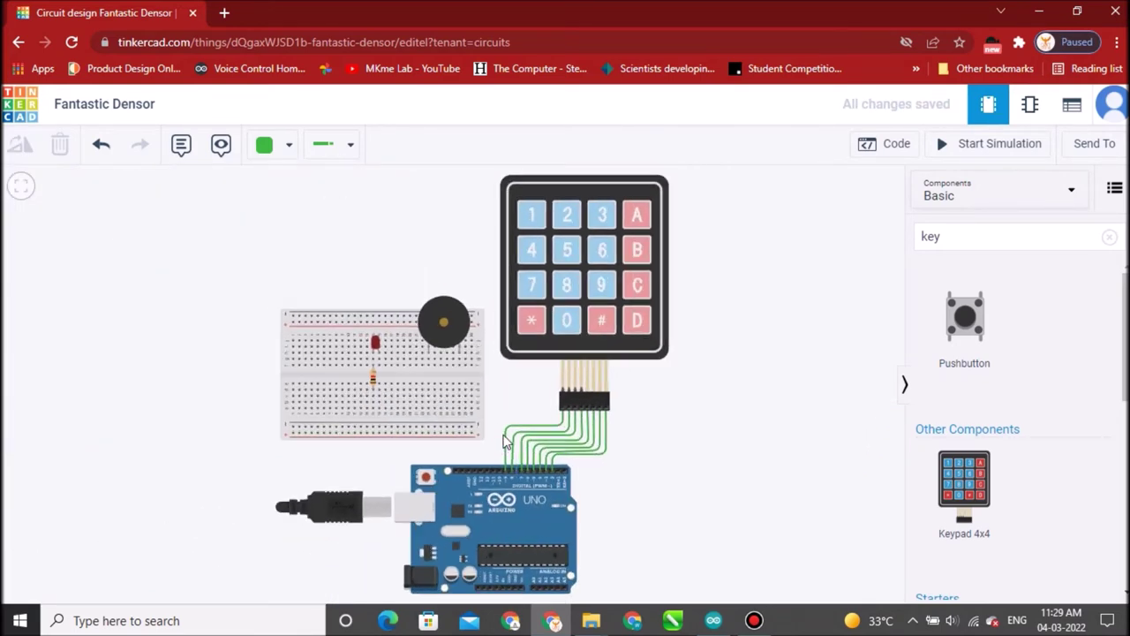
pyautogui.scroll(2, 472, 442)
pyautogui.scroll(1, 468, 477)
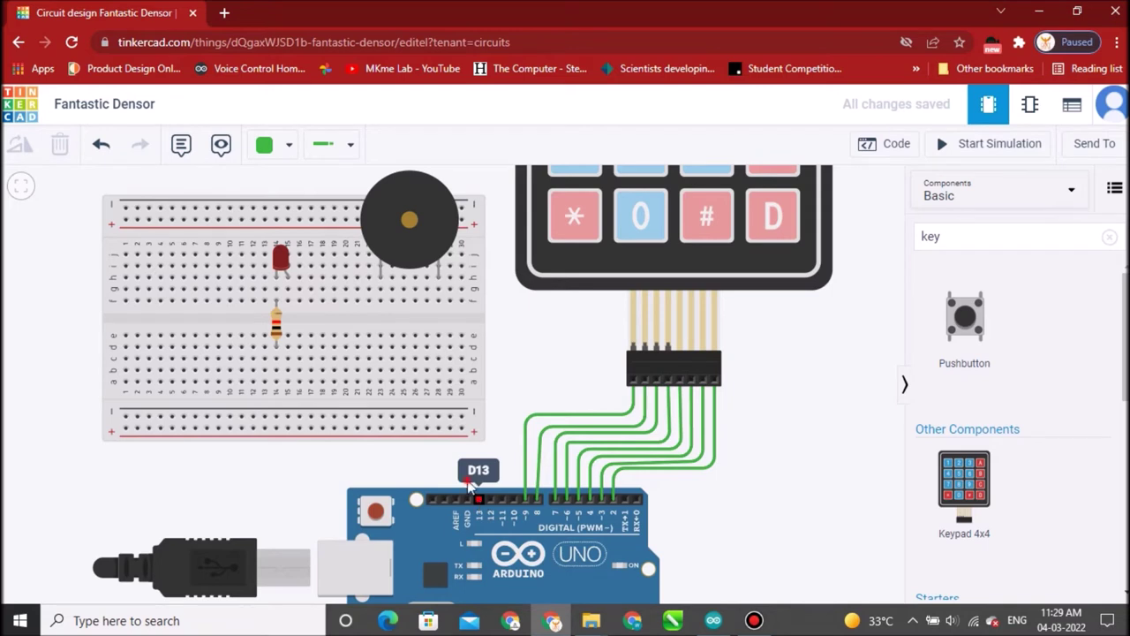
pyautogui.click(469, 494)
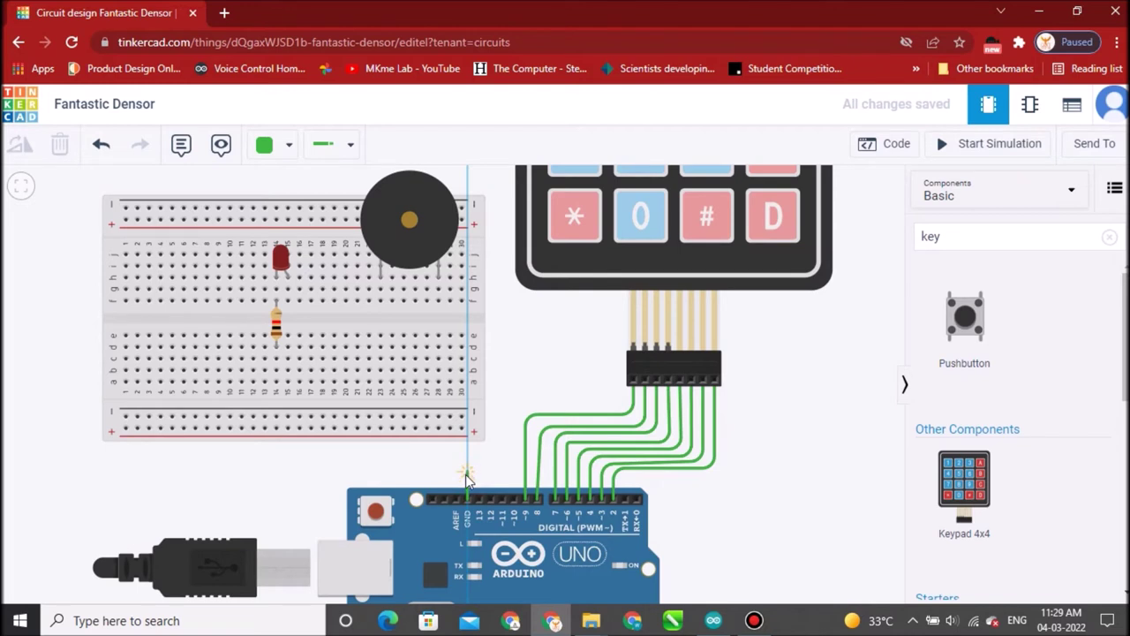
pyautogui.click(467, 477)
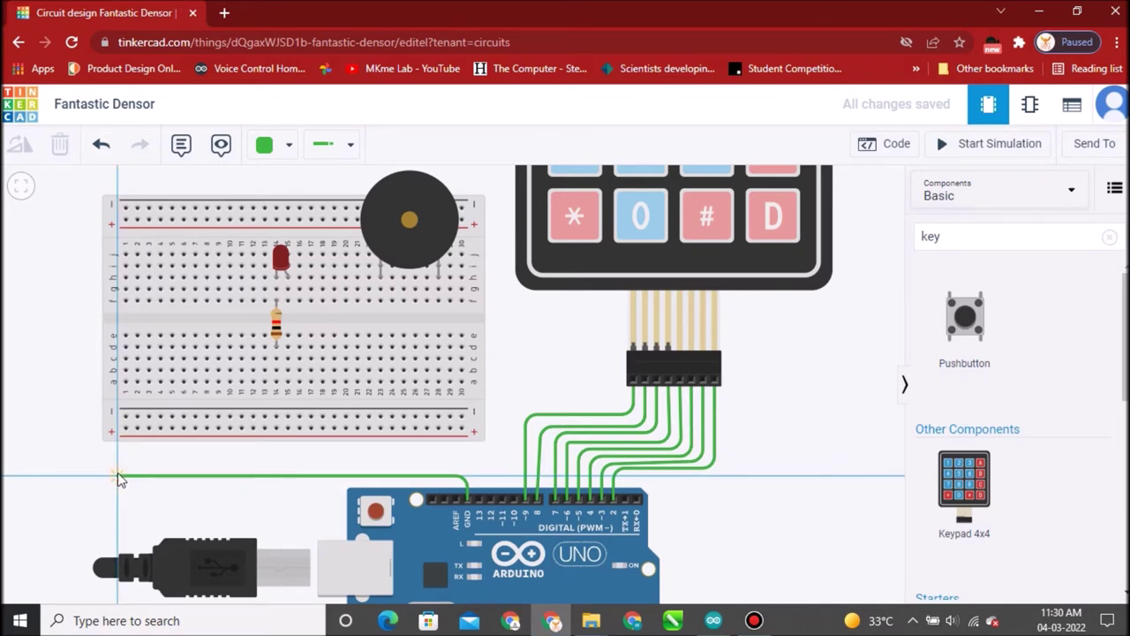
pyautogui.click(117, 474)
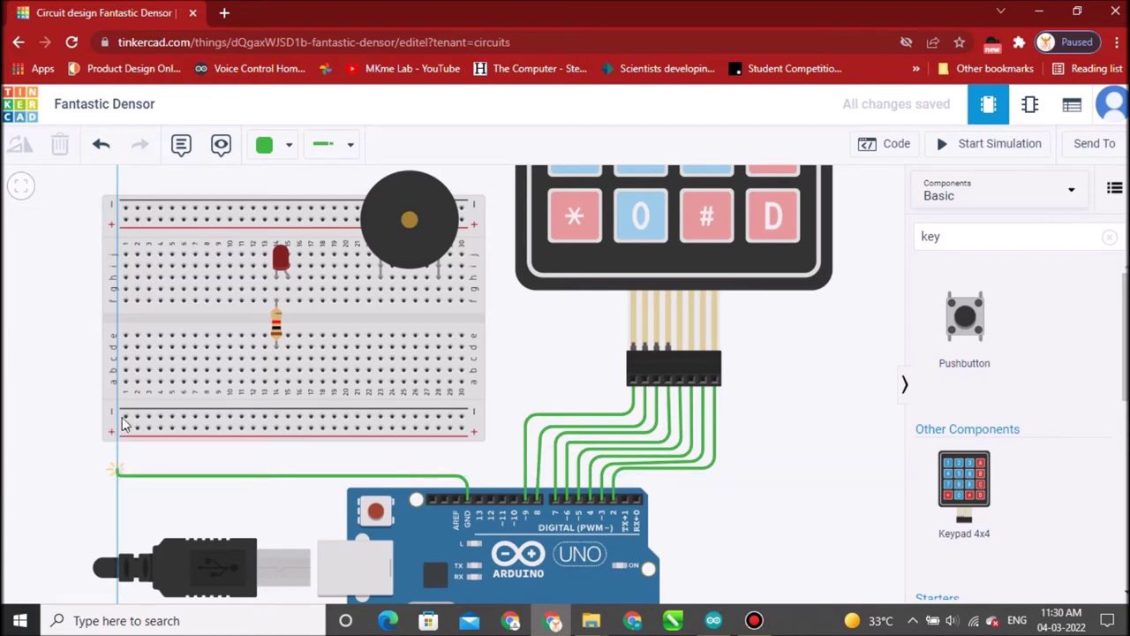
pyautogui.click(126, 418)
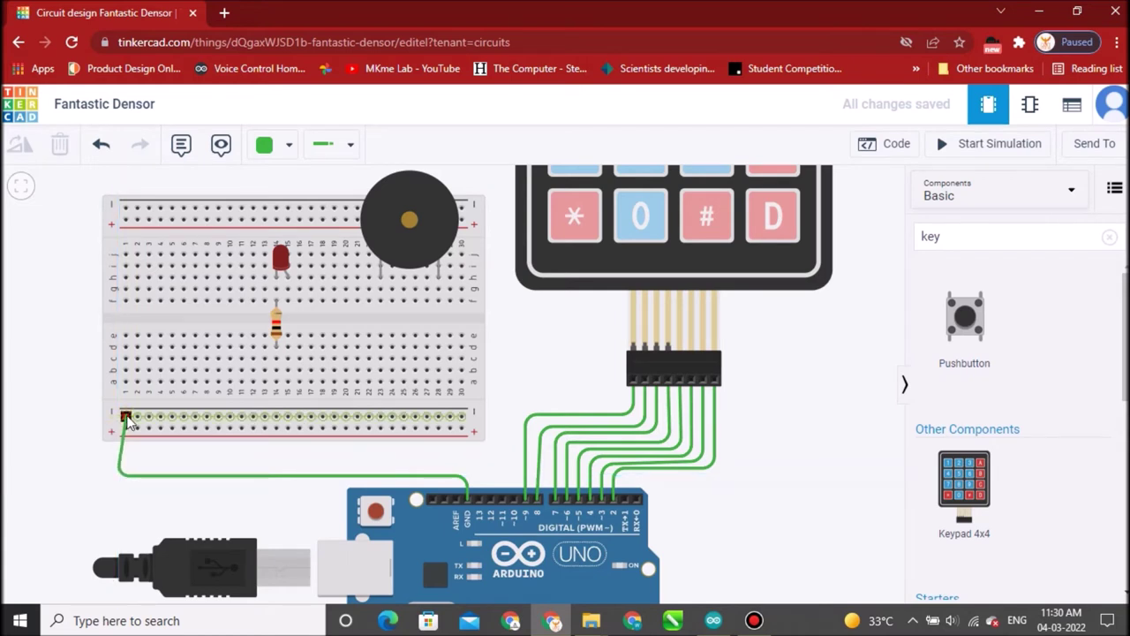
pyautogui.click(121, 475)
pyautogui.moveTo(118, 474); pyautogui.dragTo(124, 479)
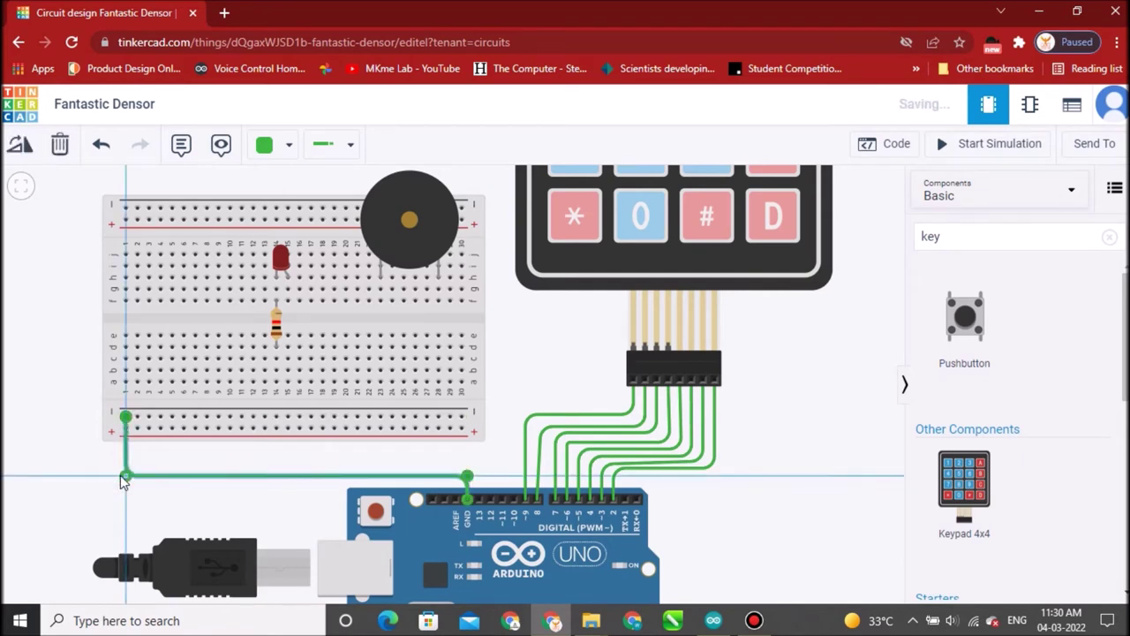
pyautogui.click(180, 506)
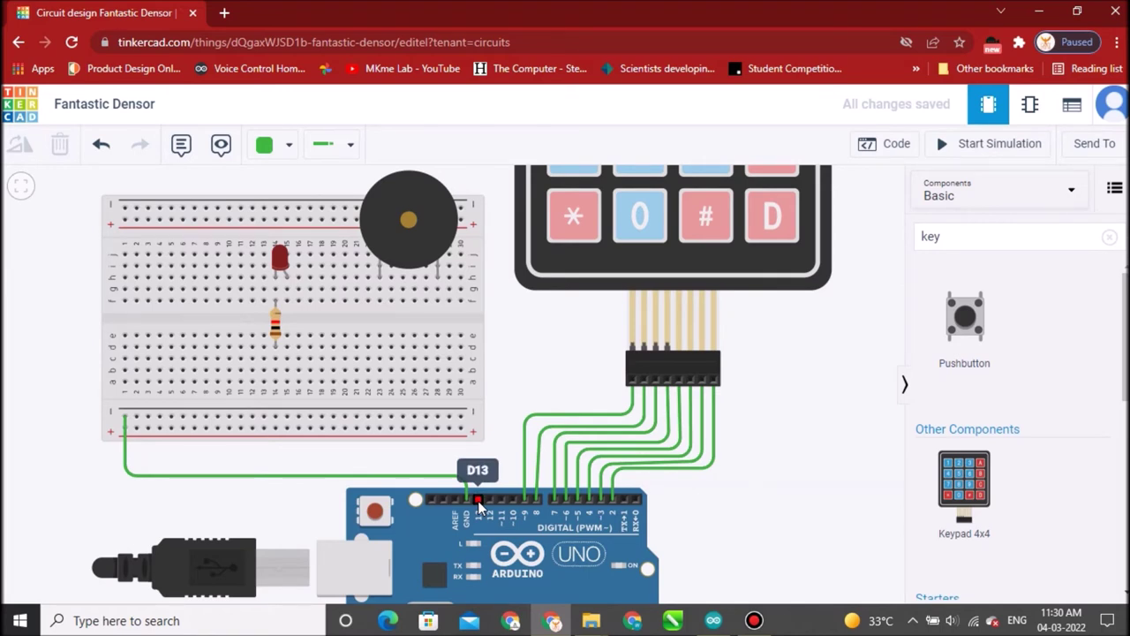
# Step: Wire Arduino digital pin 13 to breadboard hole g15 below the LED's bent leg and shift the lower bend closer to column 15
pyautogui.click(477, 506)
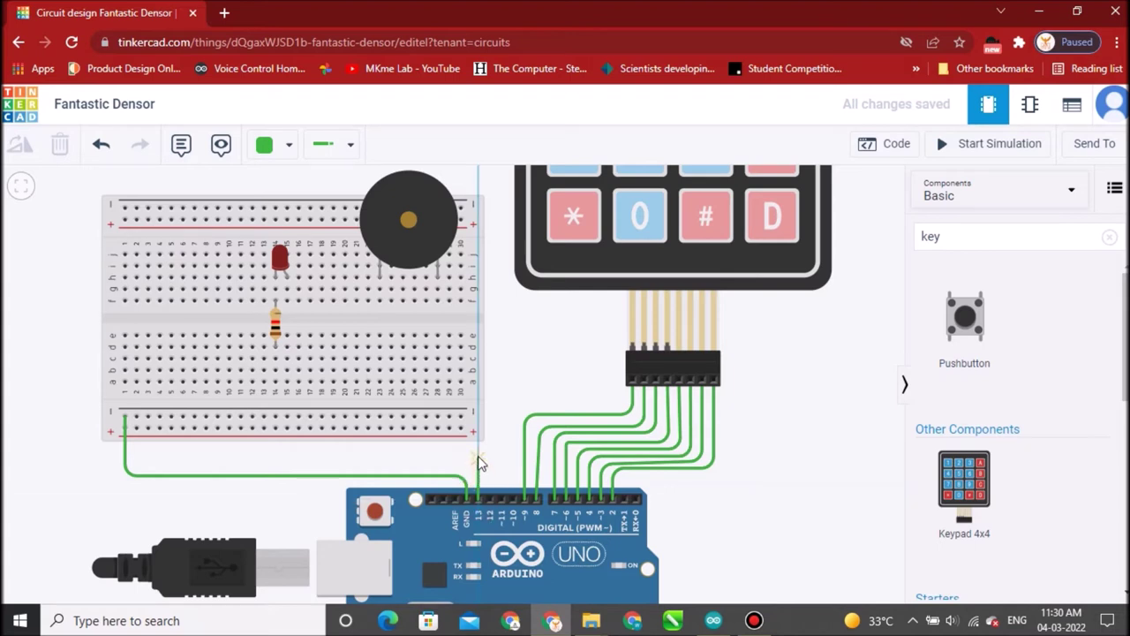
pyautogui.click(477, 458)
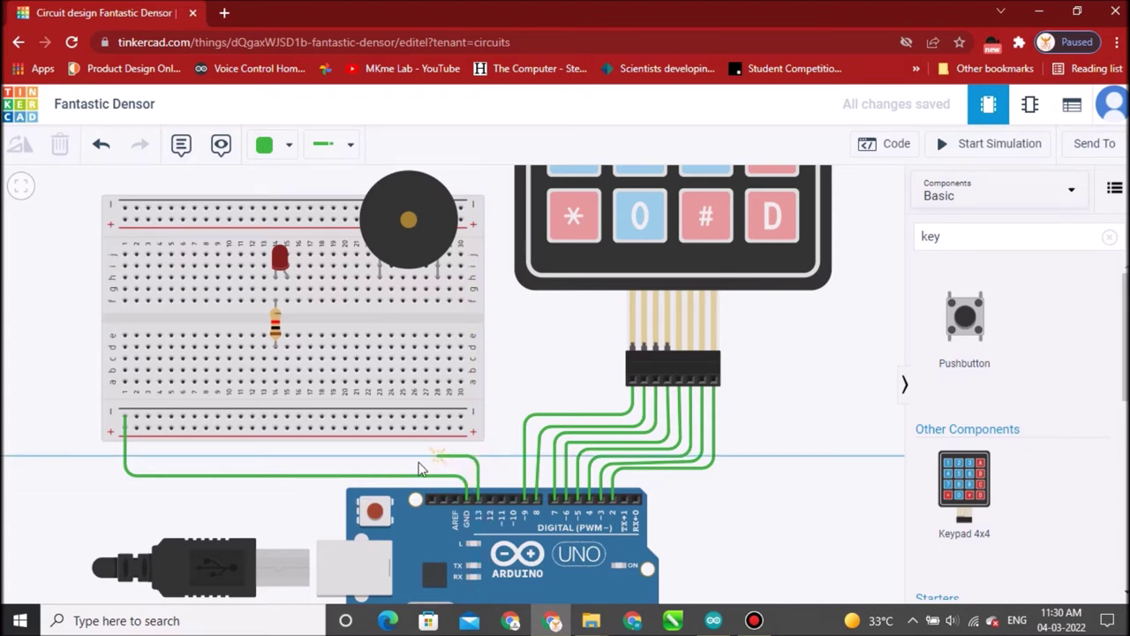
pyautogui.click(300, 457)
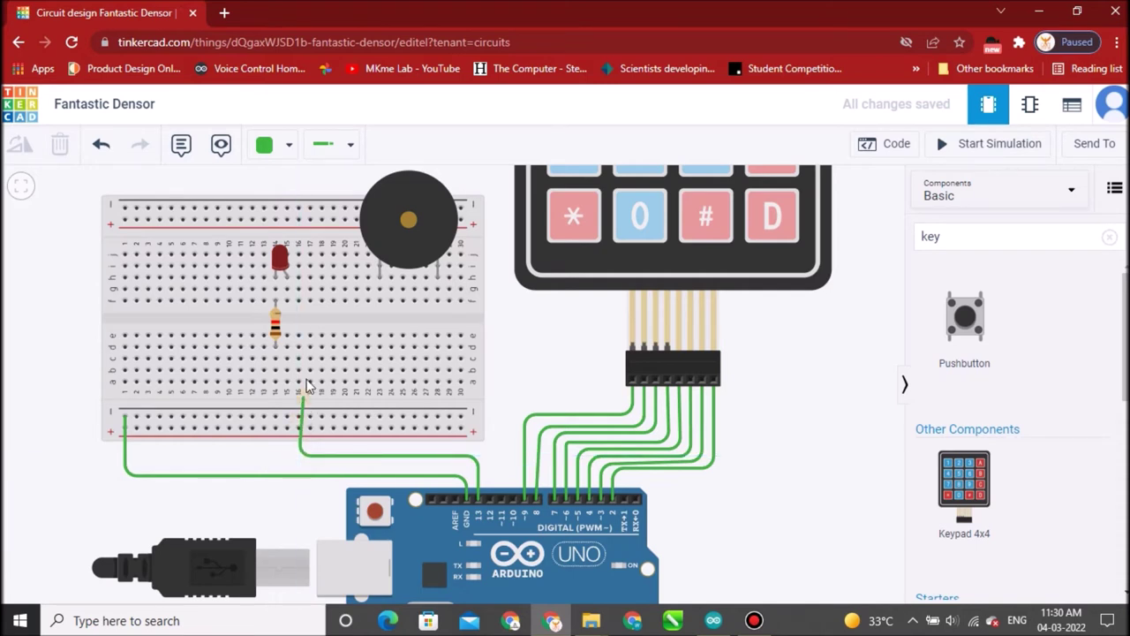
pyautogui.click(287, 290)
pyautogui.moveTo(299, 456); pyautogui.dragTo(292, 456)
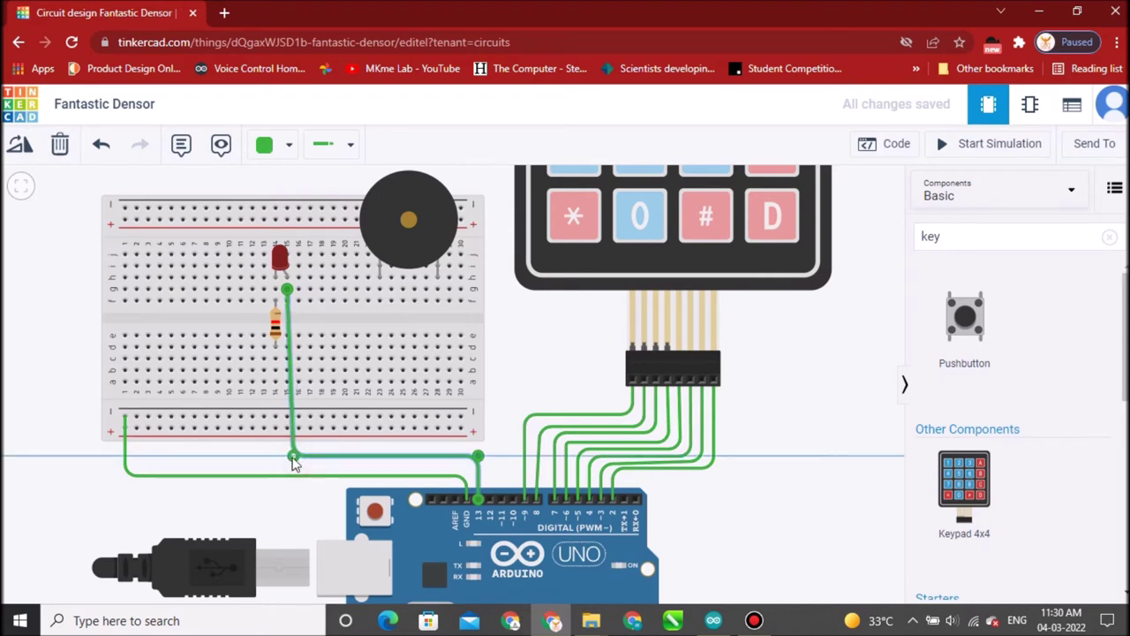
# Step: Wire the breadboard's lower negative rail to hole b14 in the resistor's column
pyautogui.click(273, 415)
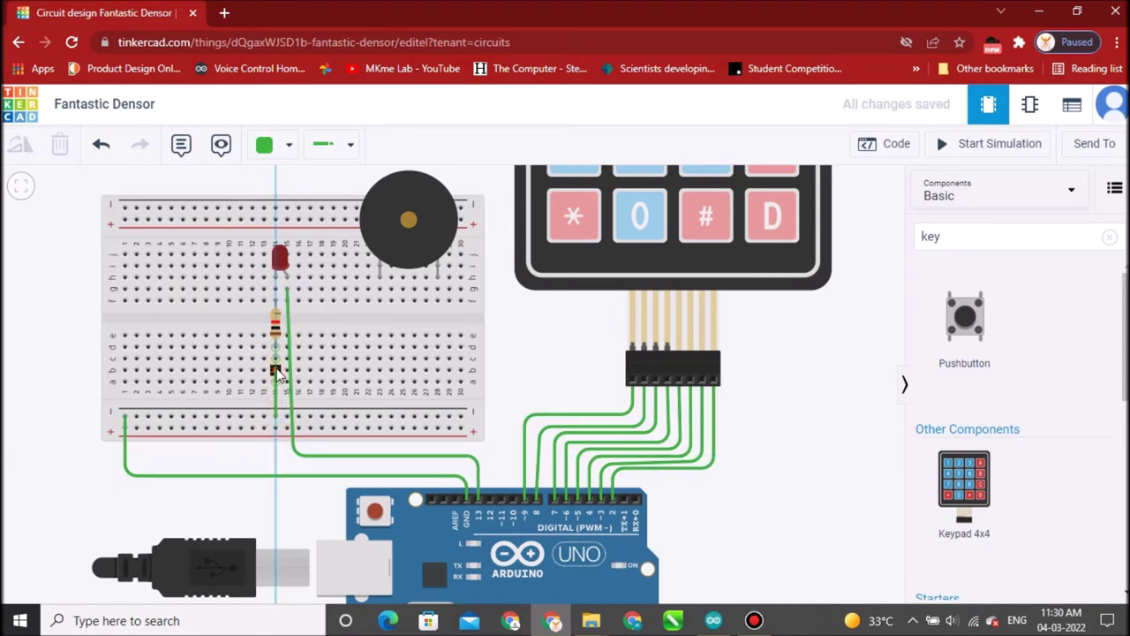
pyautogui.click(275, 370)
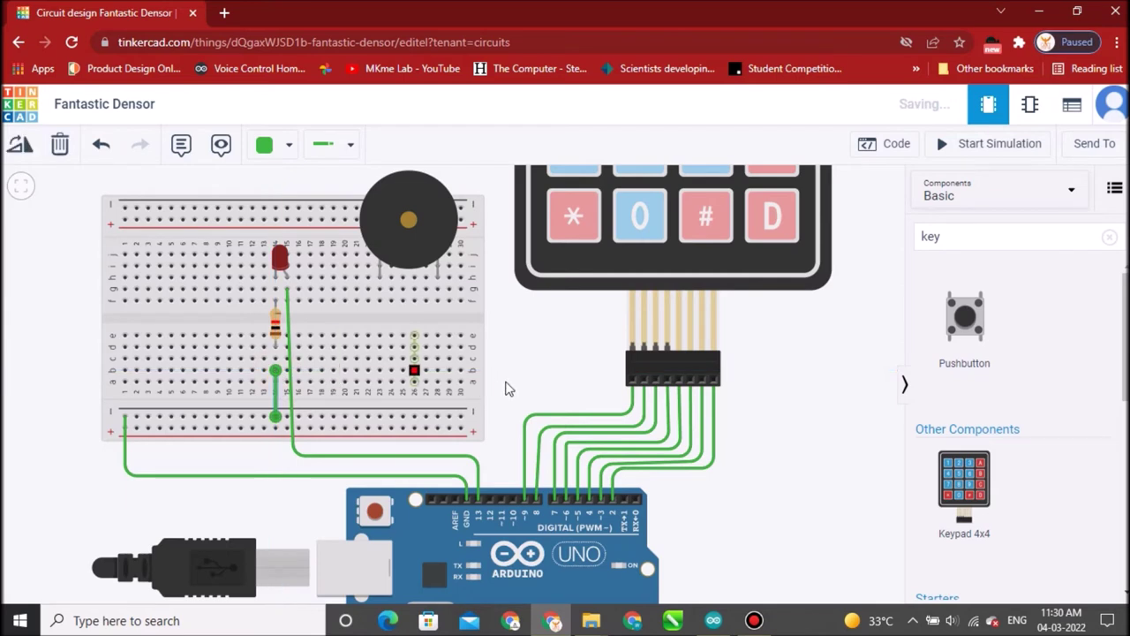
# Step: Recolour the wire below the resistor and the Arduino GND wire to the lower negative rail black
pyautogui.click(290, 144)
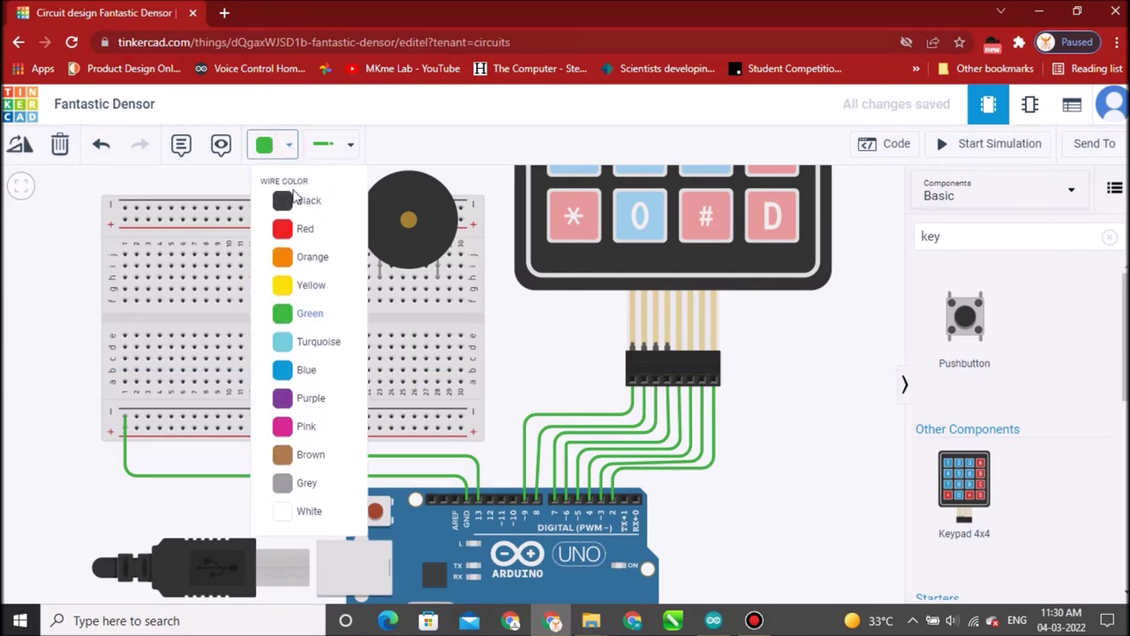
pyautogui.click(300, 196)
pyautogui.click(224, 477)
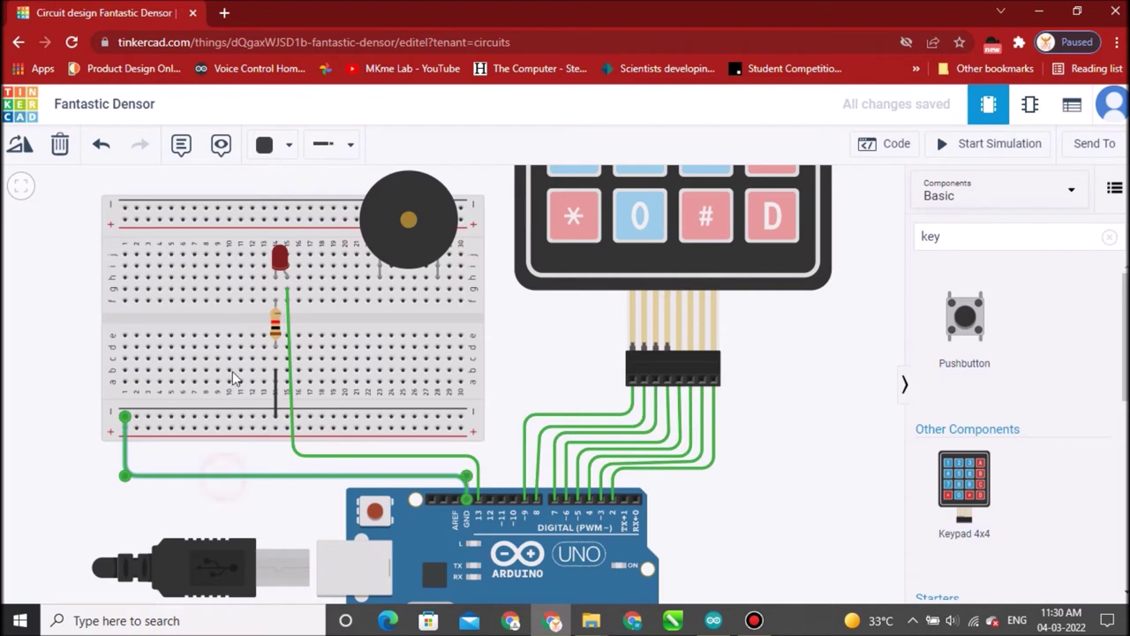
pyautogui.click(288, 145)
pyautogui.click(304, 202)
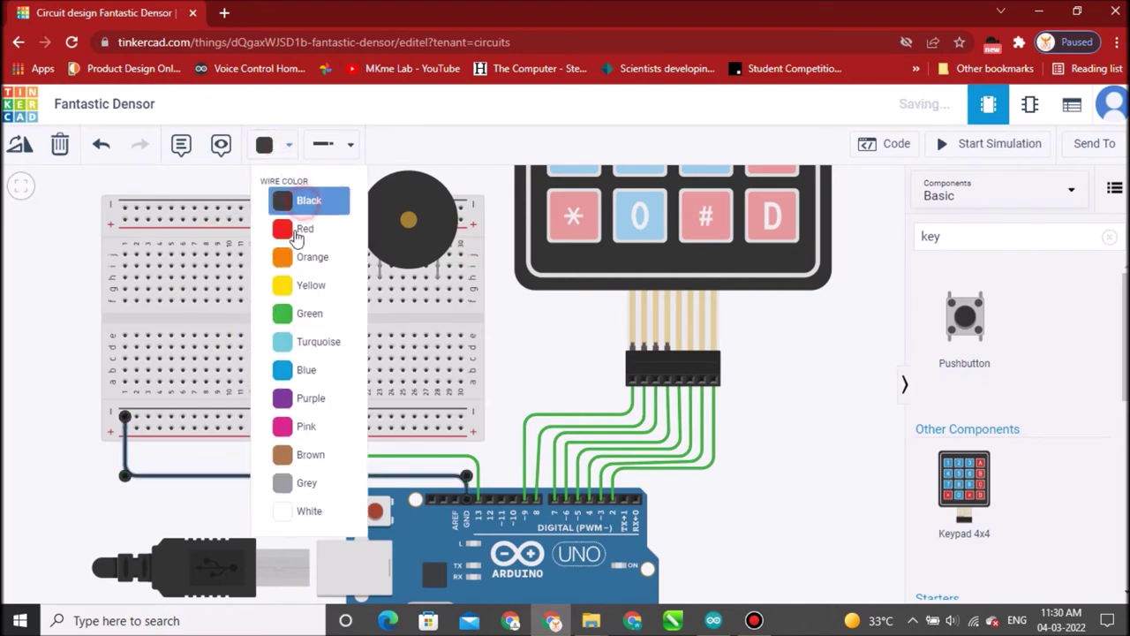
# Step: Recolour the wire from Arduino digital pin 13 to the LED's column red
pyautogui.click(289, 145)
pyautogui.click(318, 228)
pyautogui.click(530, 359)
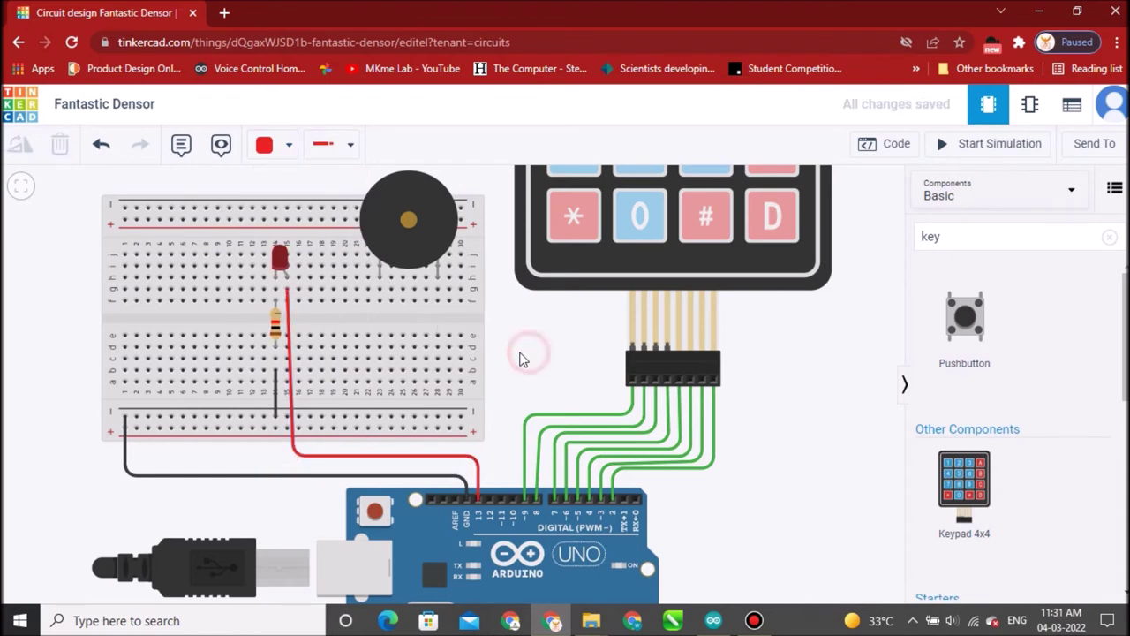
# Step: Wire breadboard hole f28 below the piezo to Arduino digital pin 12, routed around the breadboard's outer edge
pyautogui.click(439, 305)
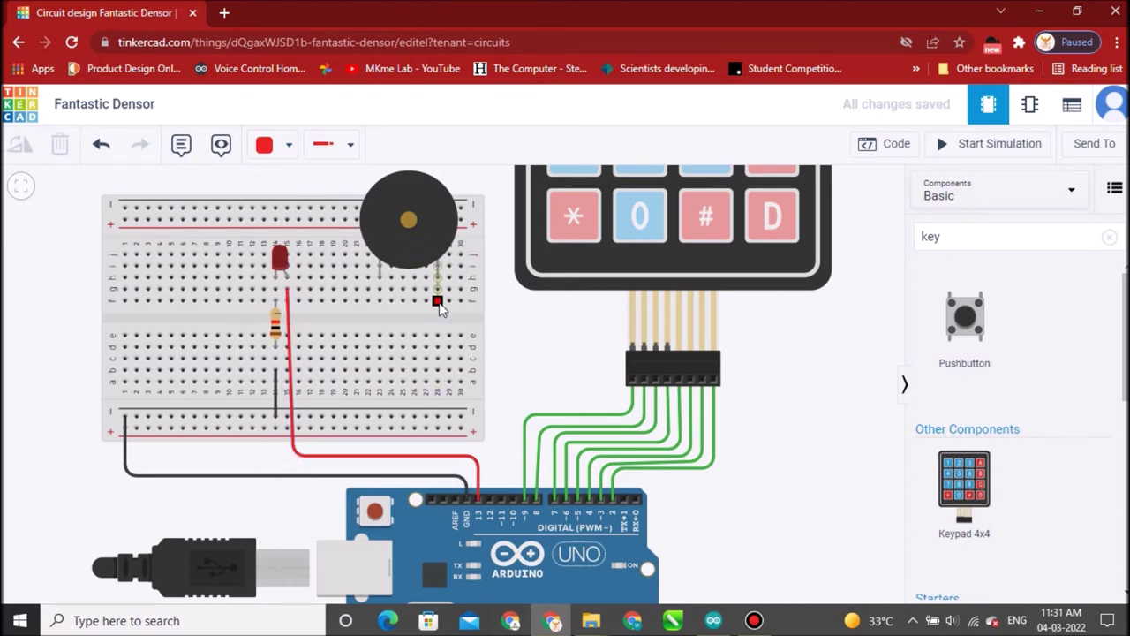
pyautogui.click(439, 315)
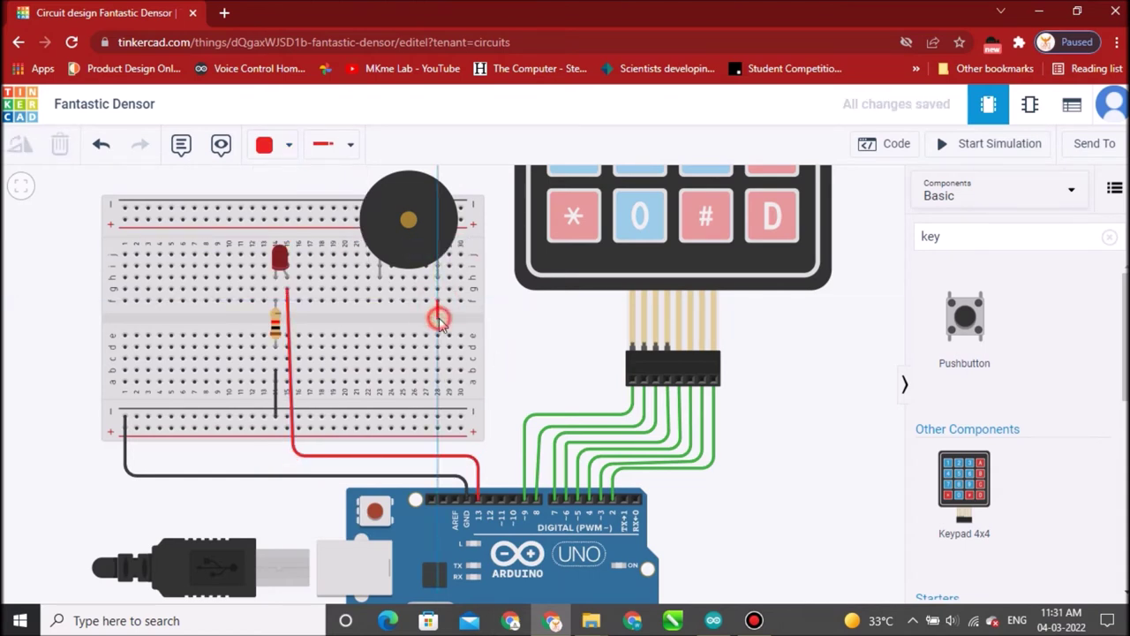
pyautogui.click(492, 320)
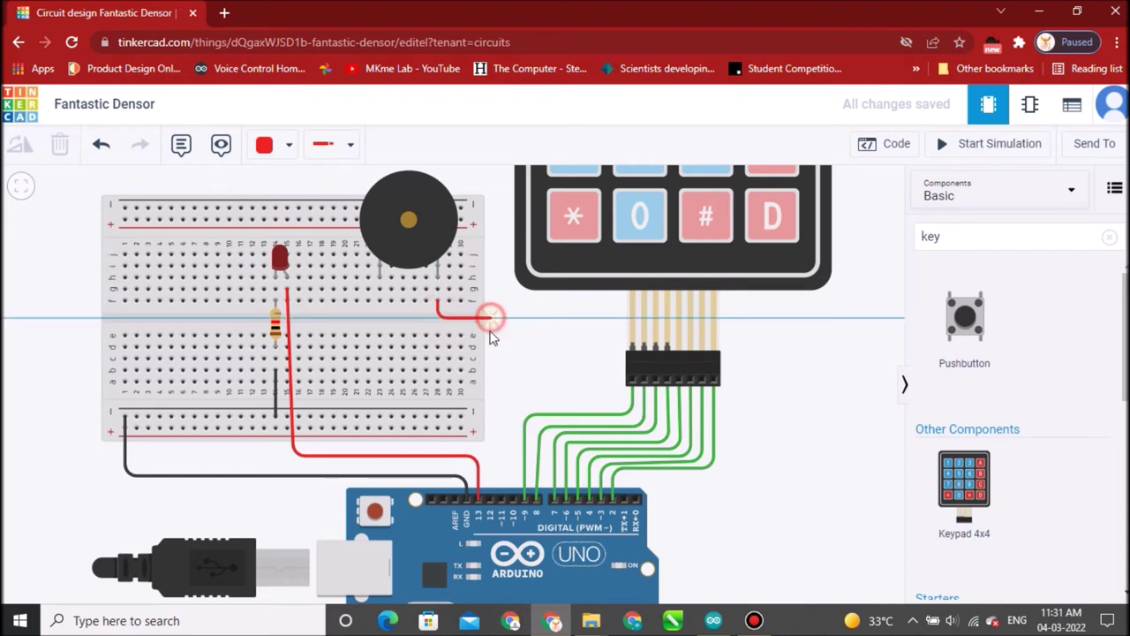
pyautogui.click(491, 501)
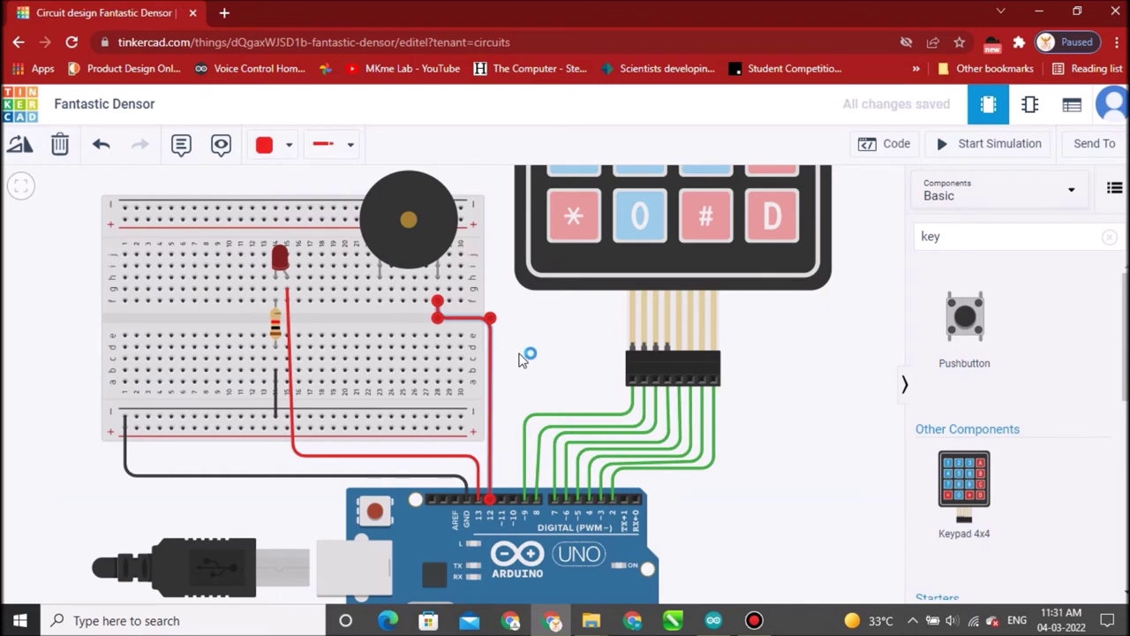
# Step: Wire hole f23 below the piezo's other leg to the lower negative rail and recolour that wire black
pyautogui.click(380, 302)
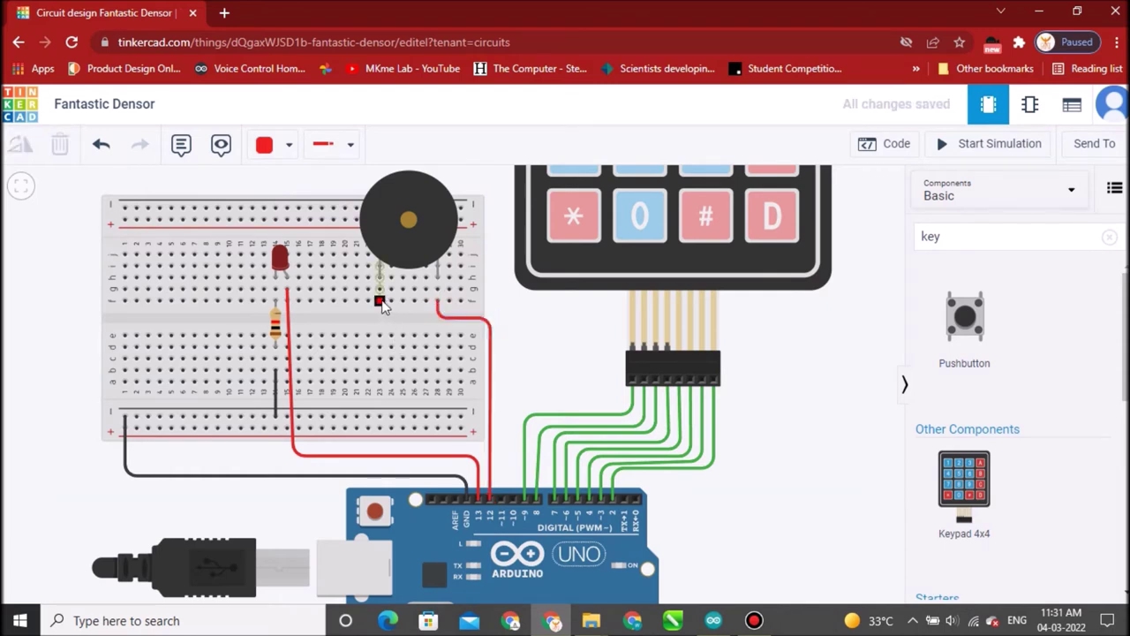
pyautogui.click(380, 418)
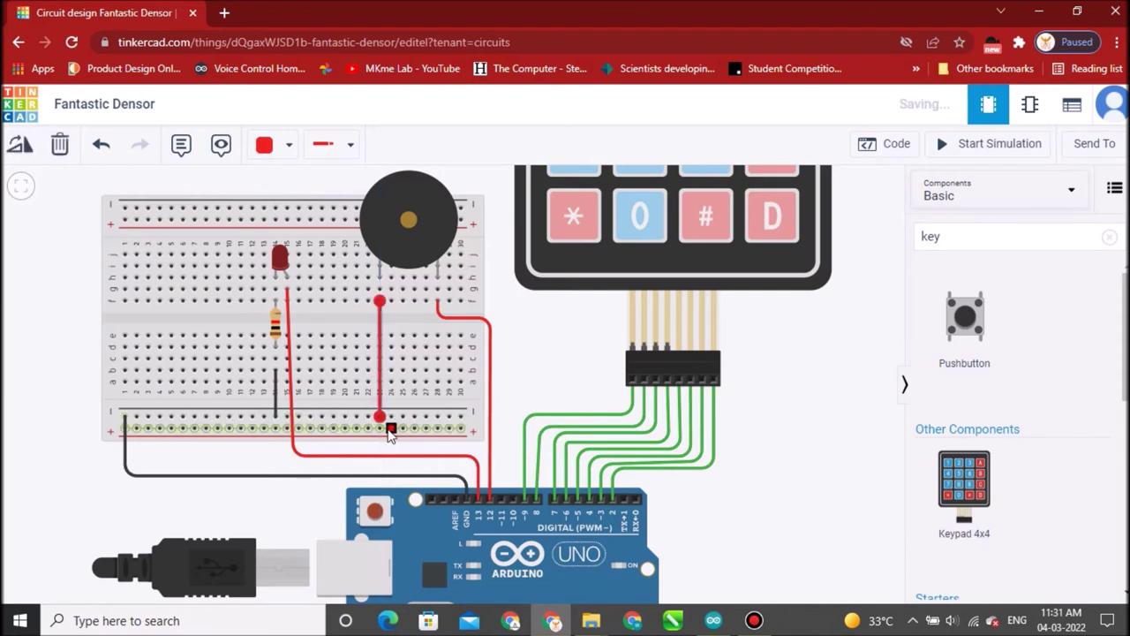
pyautogui.click(288, 146)
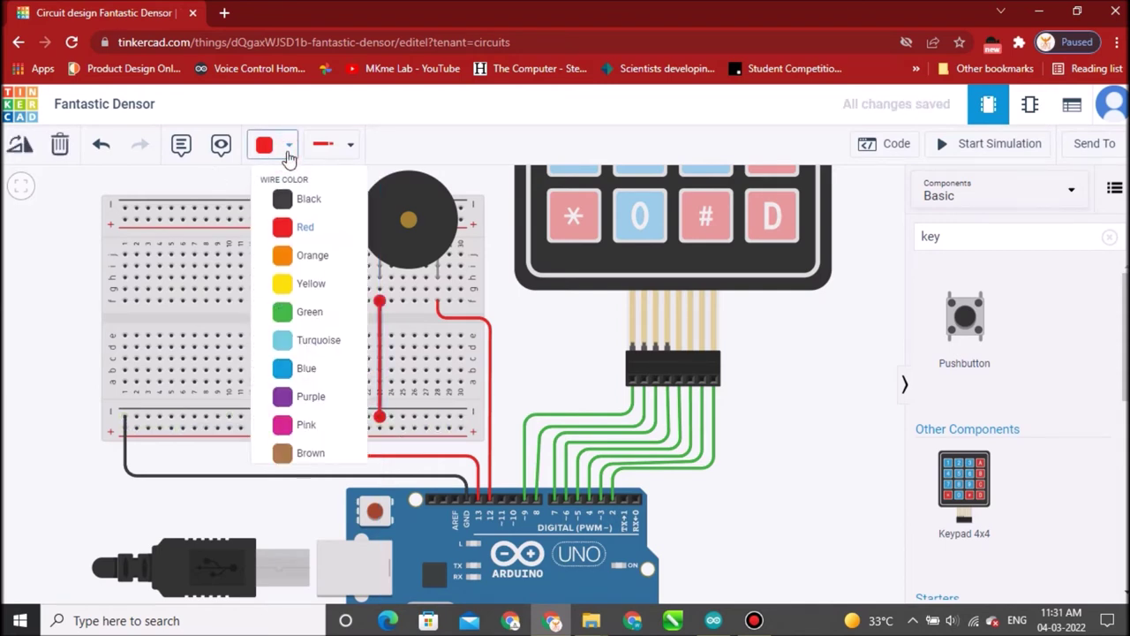
pyautogui.click(300, 195)
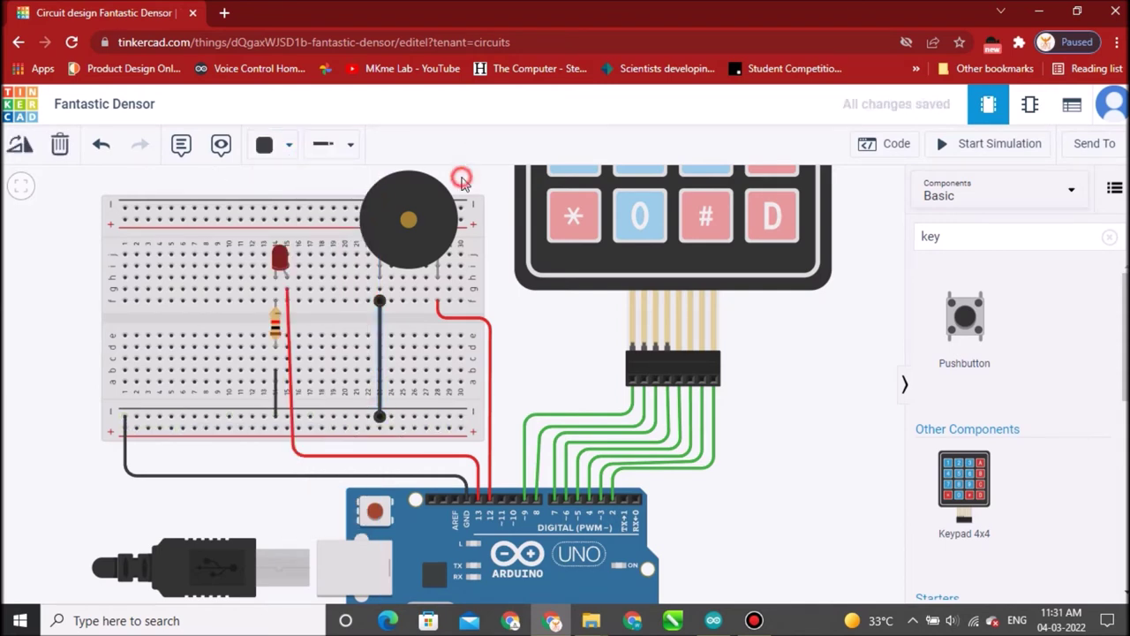
pyautogui.click(461, 179)
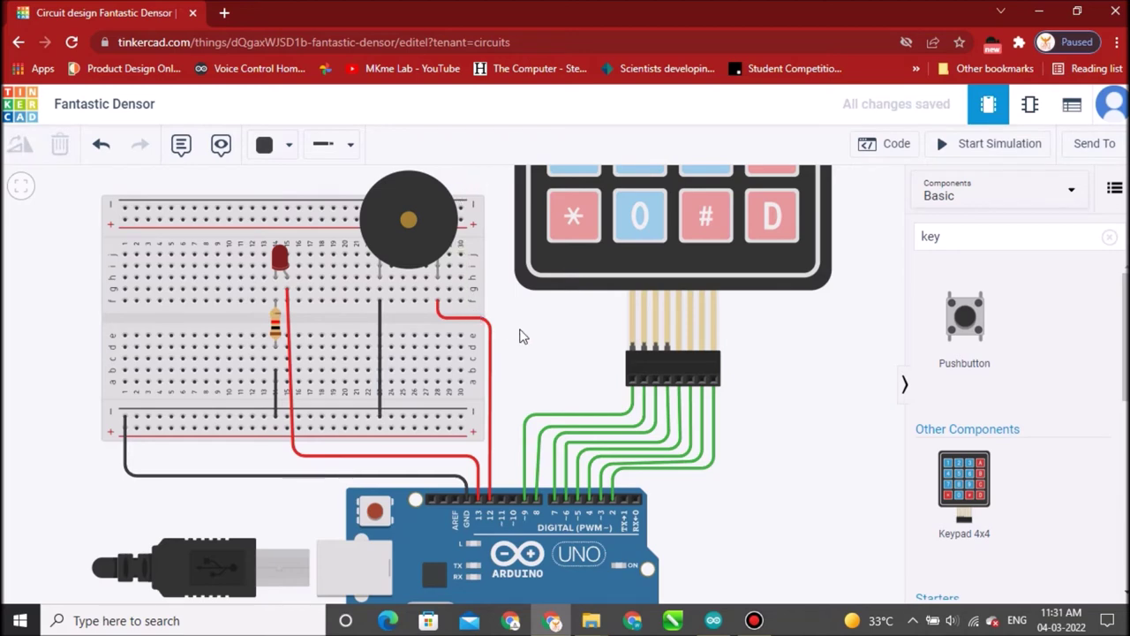
# Step: Look over the complete circuit of breadboard, keypad and Arduino, including the keypad up close
pyautogui.scroll(-1, 521, 336)
pyautogui.scroll(-4, 521, 335)
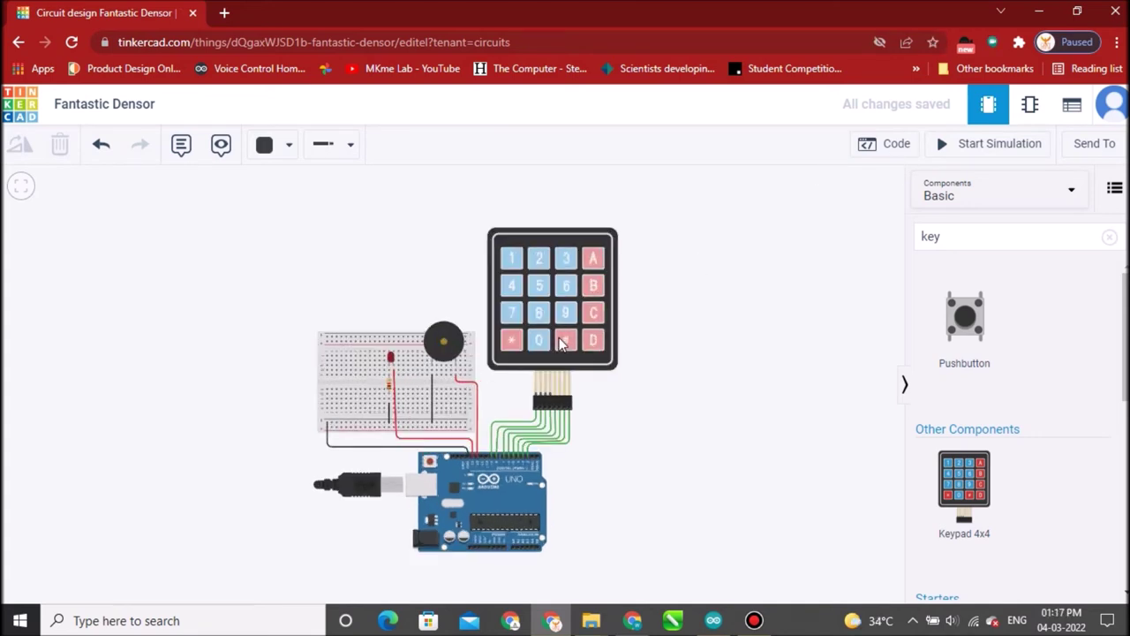
pyautogui.scroll(2, 558, 345)
pyautogui.scroll(-3, 643, 330)
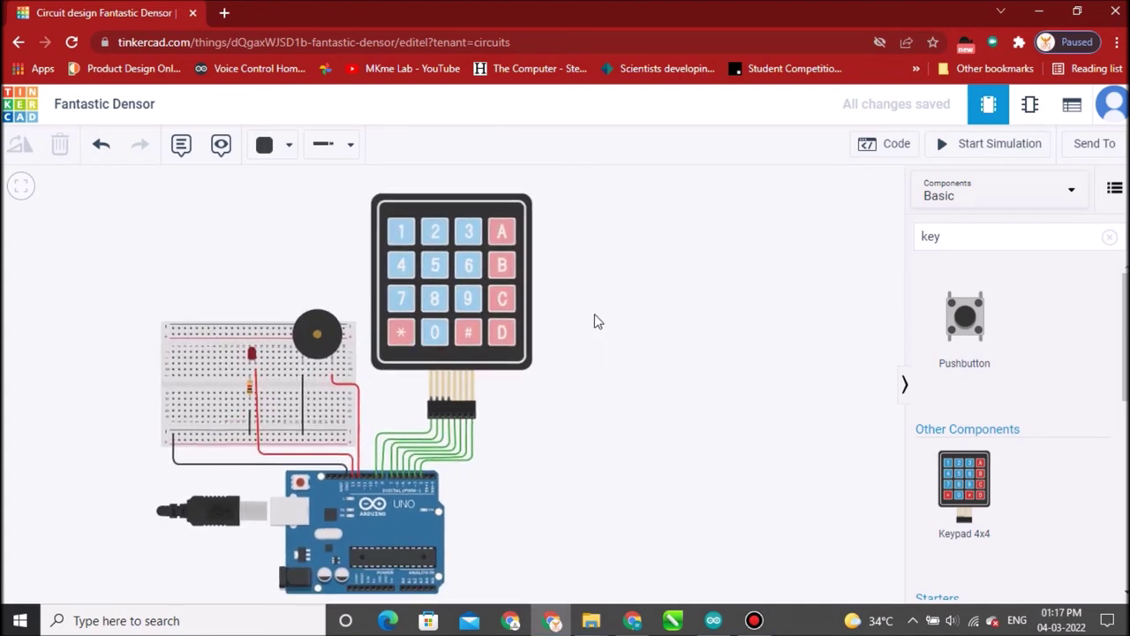
pyautogui.moveTo(603, 305); pyautogui.dragTo(548, 322)
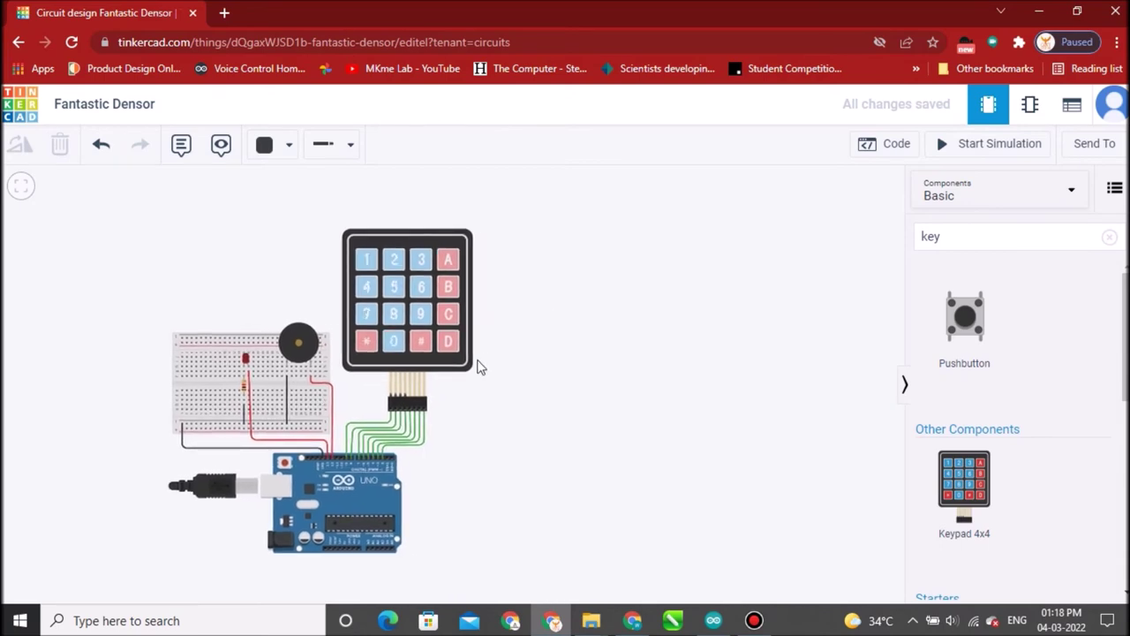
pyautogui.scroll(3, 473, 386)
pyautogui.scroll(2, 555, 392)
pyautogui.moveTo(564, 375); pyautogui.dragTo(634, 379)
pyautogui.scroll(2, 575, 371)
# Step: Open the code editor, switch it to Blocks mode and return it to Text mode, discarding the blocks
pyautogui.click(884, 144)
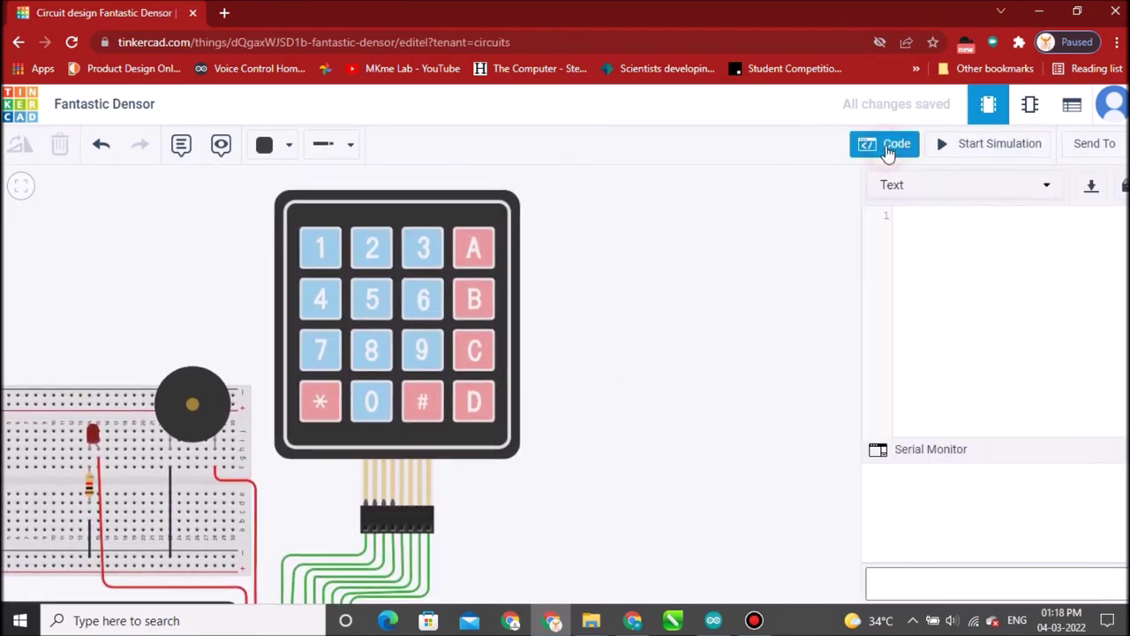
pyautogui.click(803, 185)
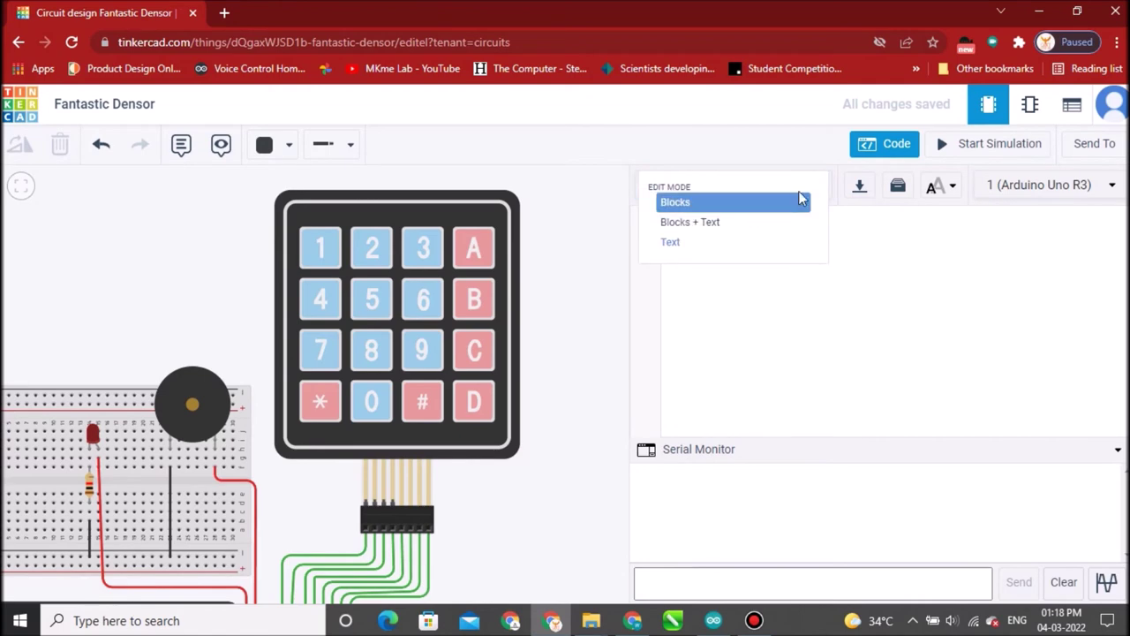
pyautogui.click(802, 199)
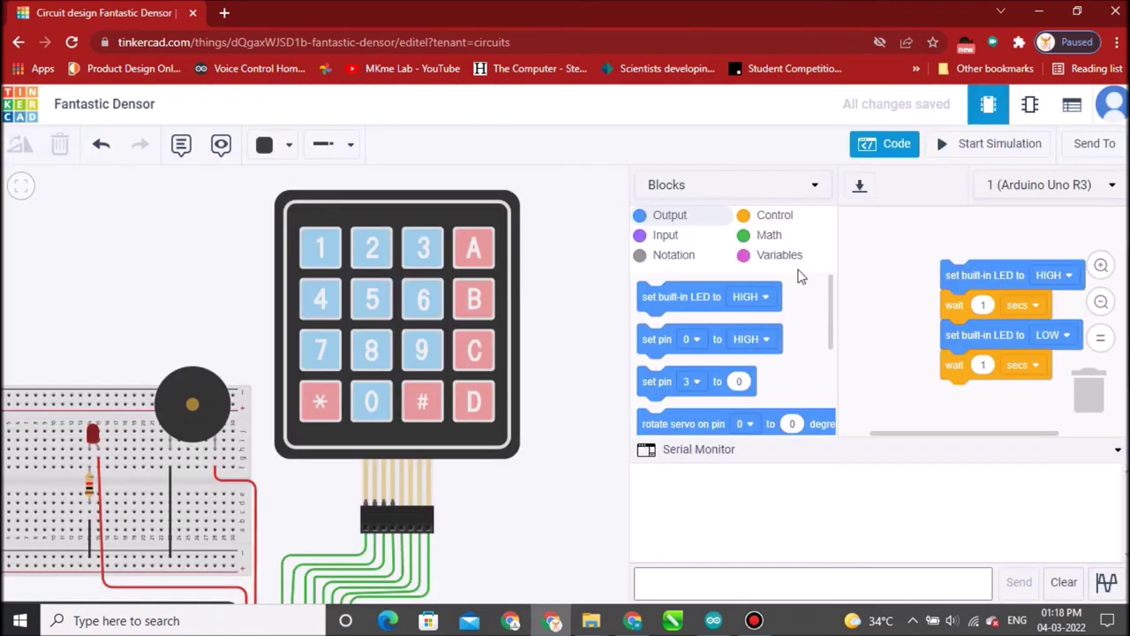
pyautogui.click(629, 372)
pyautogui.click(803, 184)
pyautogui.click(701, 251)
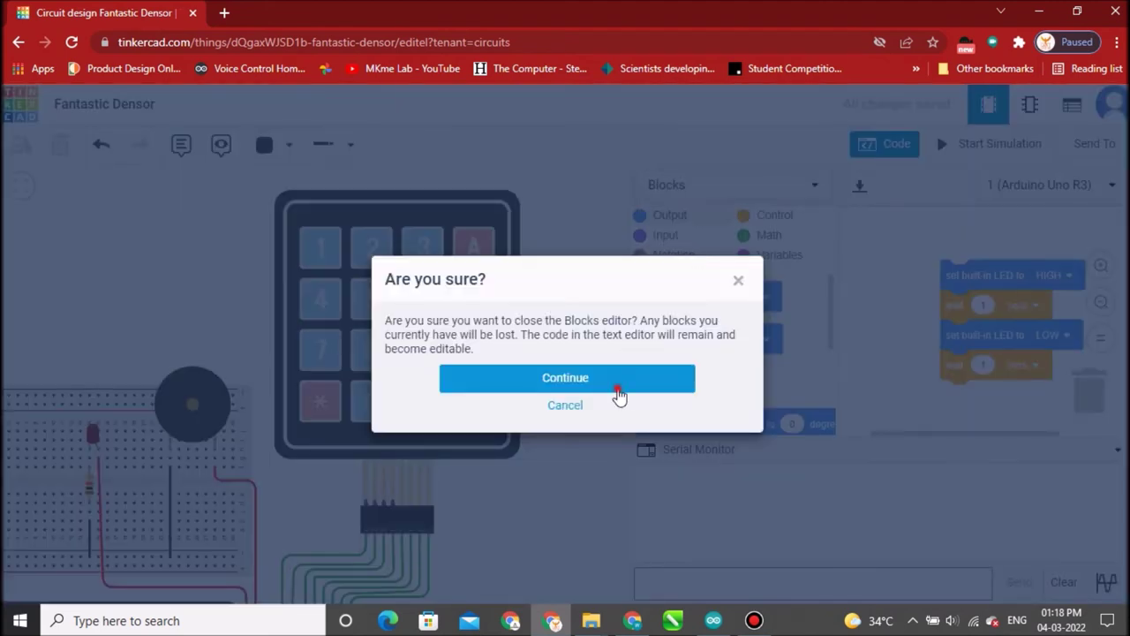
pyautogui.click(618, 389)
# Step: Delete all of the default C++ code from the text editor
pyautogui.click(779, 267)
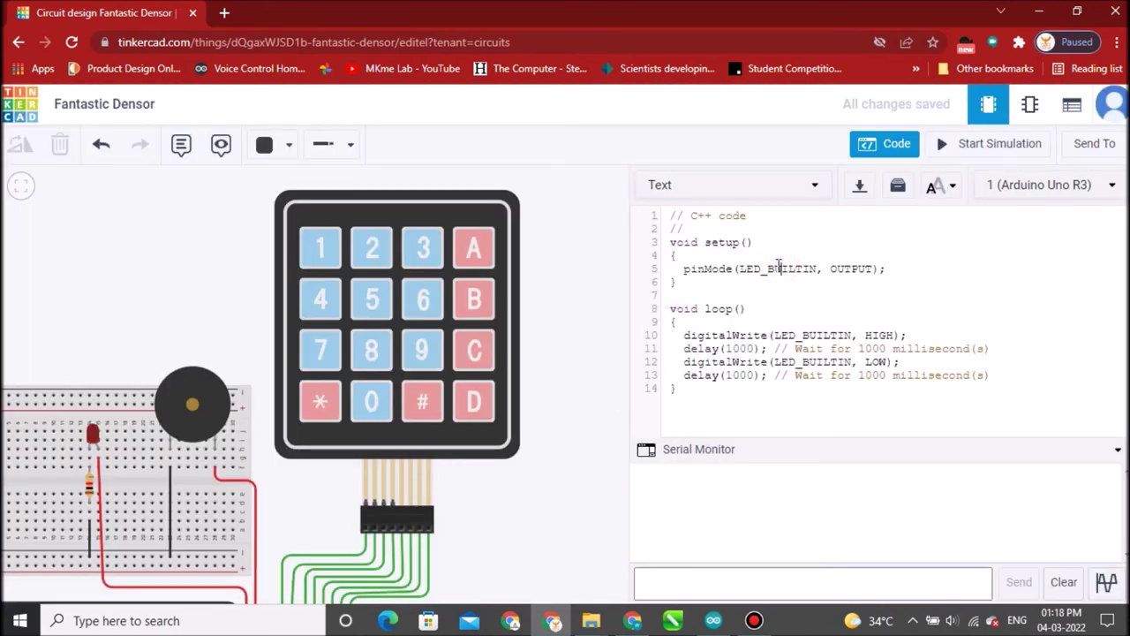
pyautogui.hotkey('ctrl', 'a')
pyautogui.press('Delete')
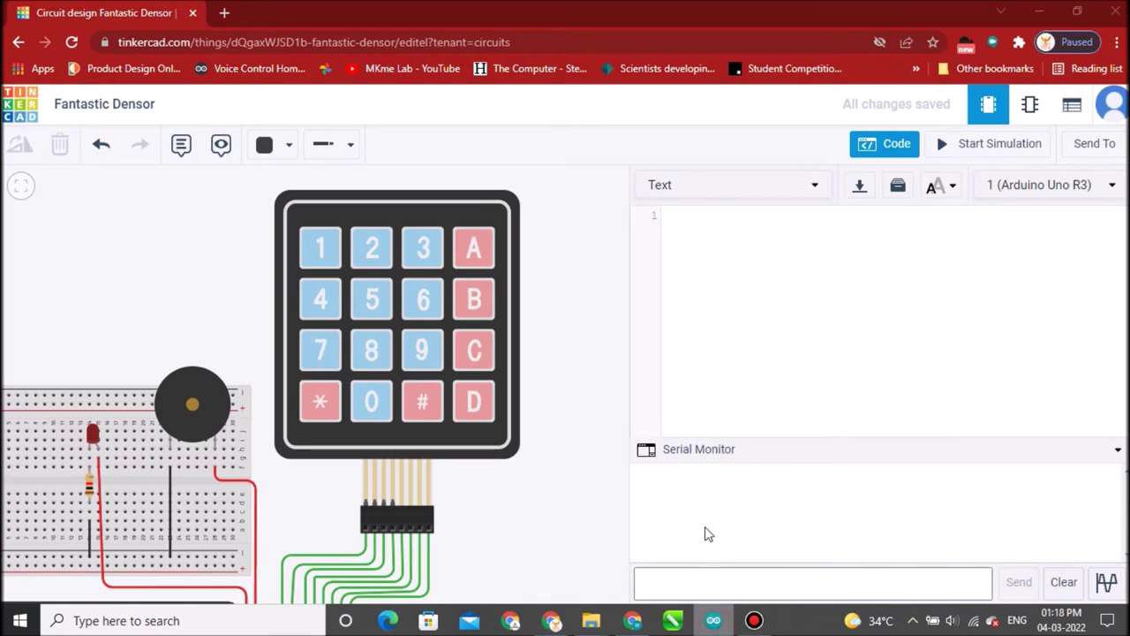
# Step: Switch to the Arduino IDE and copy the entire new_keypad sketch
pyautogui.click(713, 620)
pyautogui.scroll(6, 632, 249)
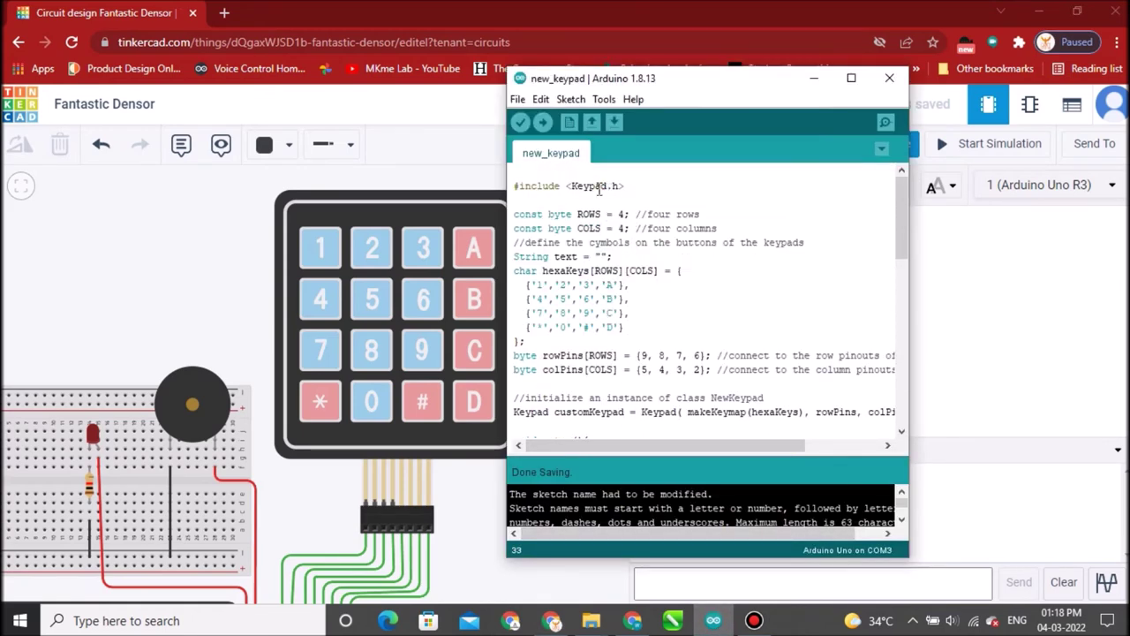
pyautogui.hotkey('ctrl', 'a')
pyautogui.hotkey('ctrl', 'c')
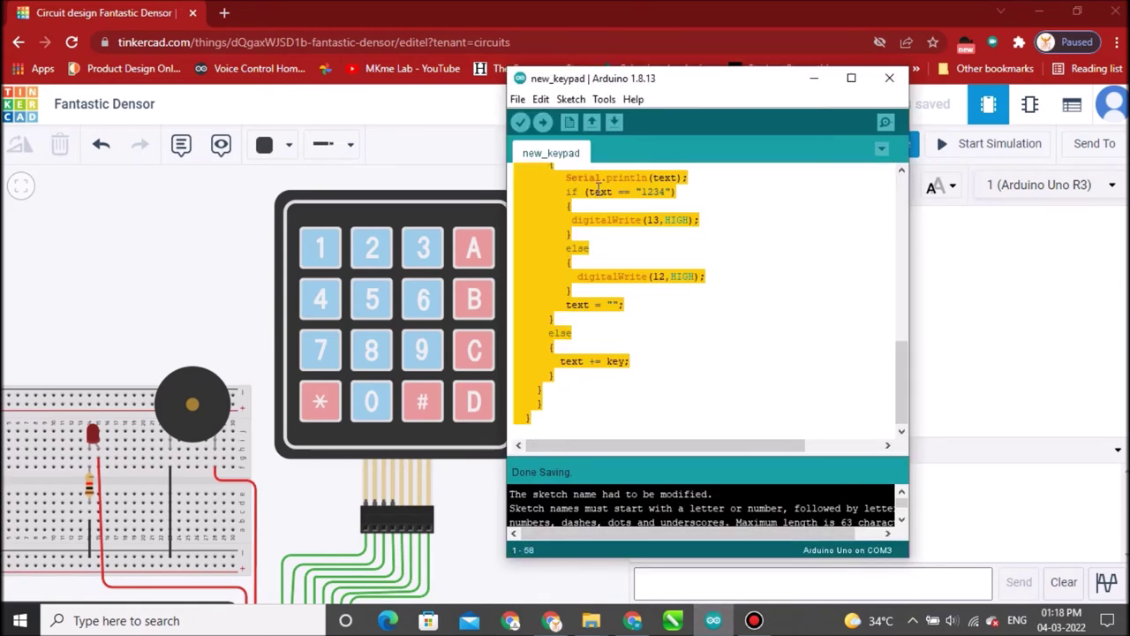
# Step: Return to Tinkercad and paste the copied keypad sketch into the empty code editor
pyautogui.click(813, 78)
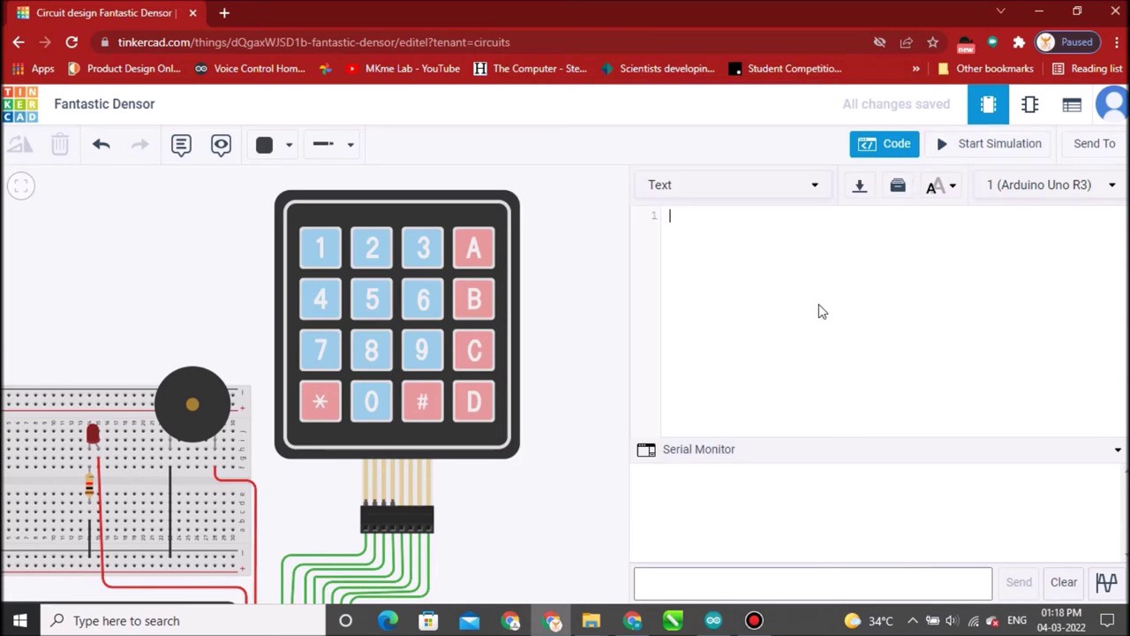
pyautogui.click(746, 291)
pyautogui.hotkey('ctrl', 'v')
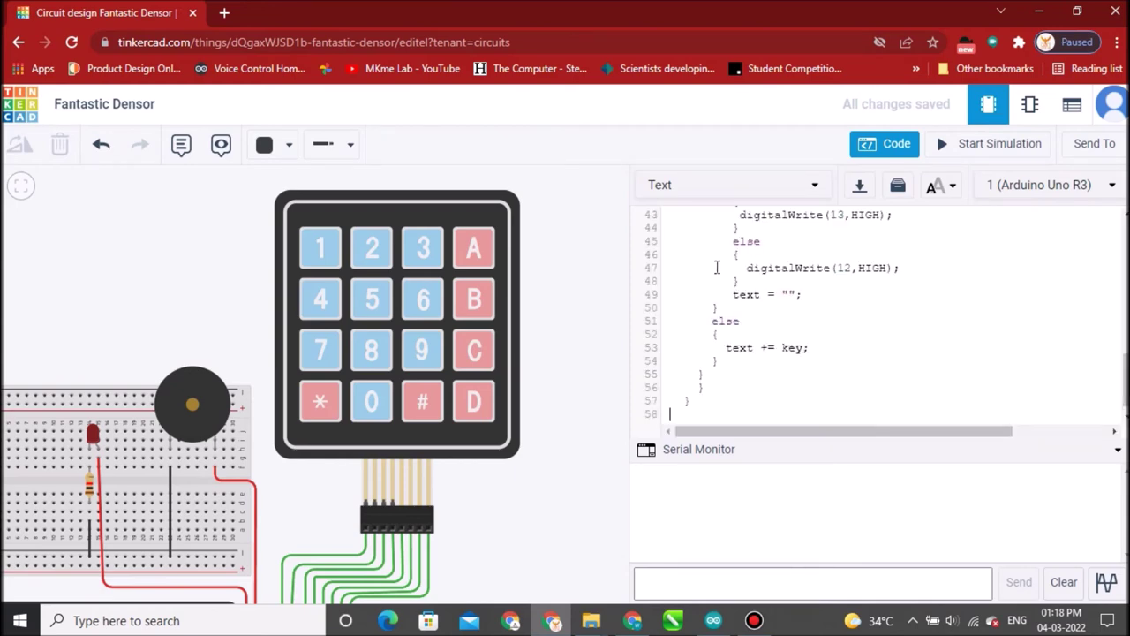
# Step: Review the Keypad.h include, the ROWS and COLS constants and the text string declaration in the code
pyautogui.scroll(10, 733, 283)
pyautogui.click(724, 233)
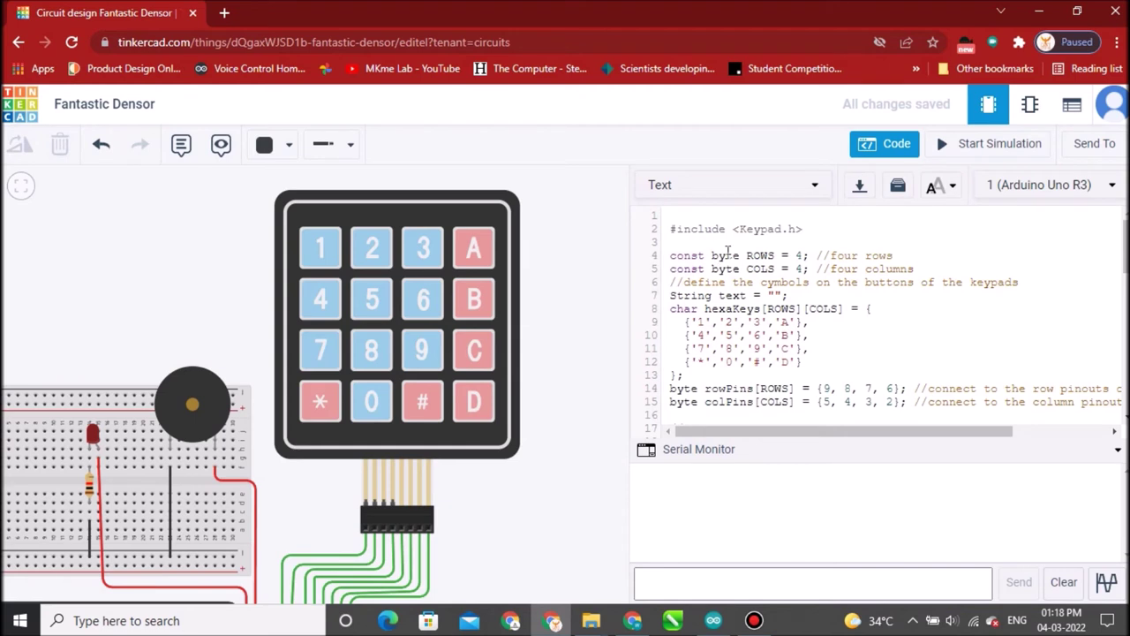
pyautogui.doubleClick(760, 255)
pyautogui.doubleClick(760, 268)
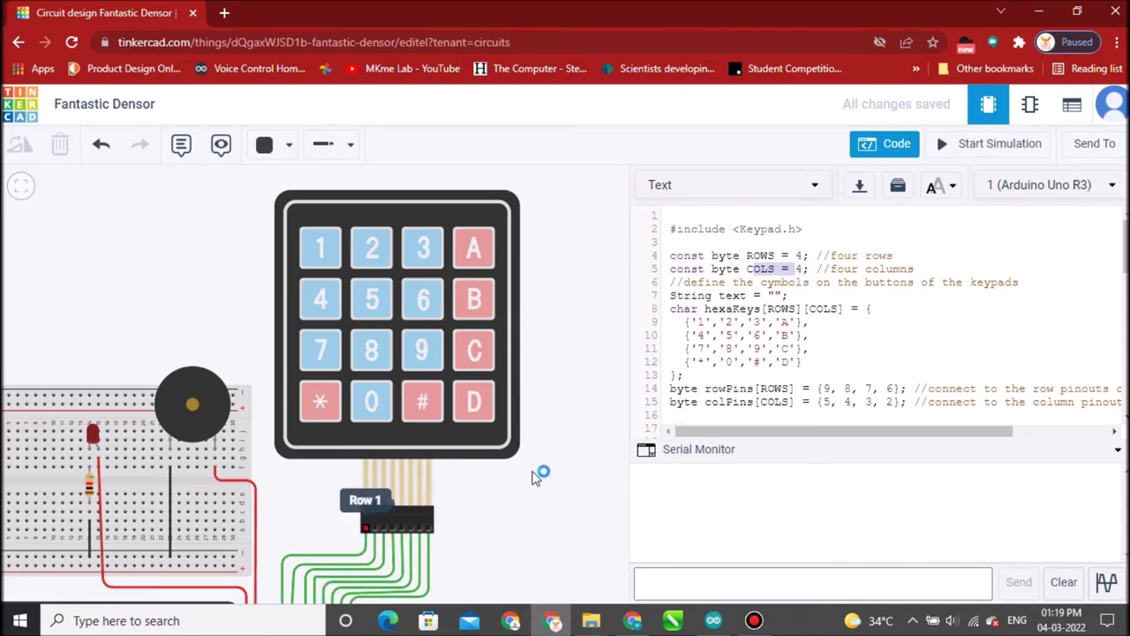
pyautogui.click(775, 255)
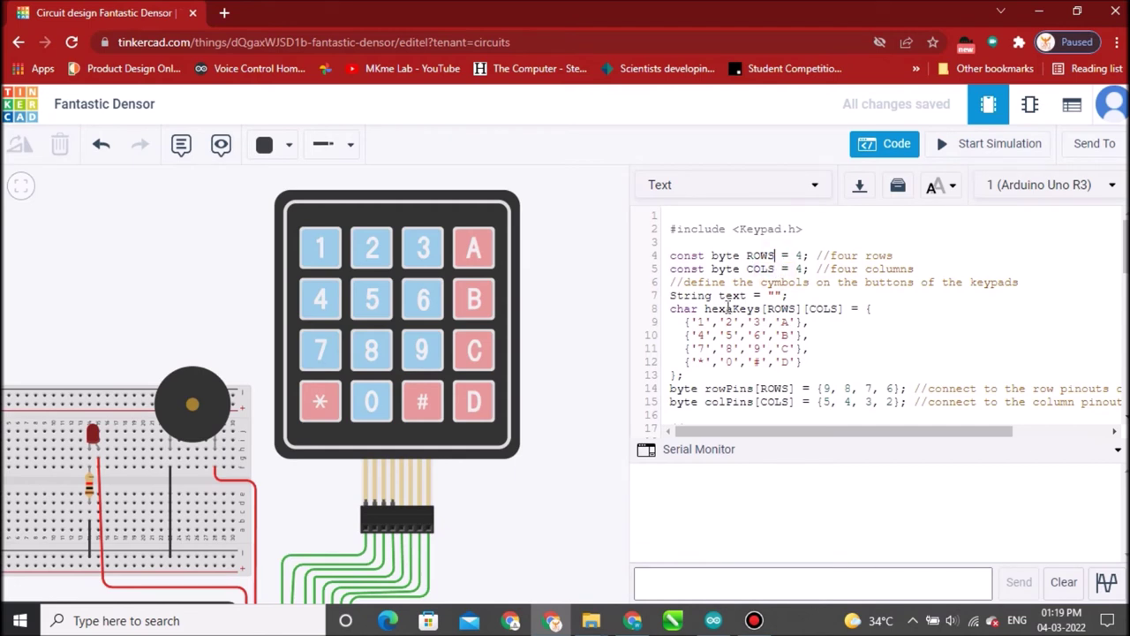
pyautogui.moveTo(719, 295); pyautogui.dragTo(773, 296)
pyautogui.click(752, 295)
# Step: Compare each row of the hexaKeys array in the code with the matching row of keypad buttons
pyautogui.click(699, 323)
pyautogui.moveTo(797, 324); pyautogui.dragTo(691, 324)
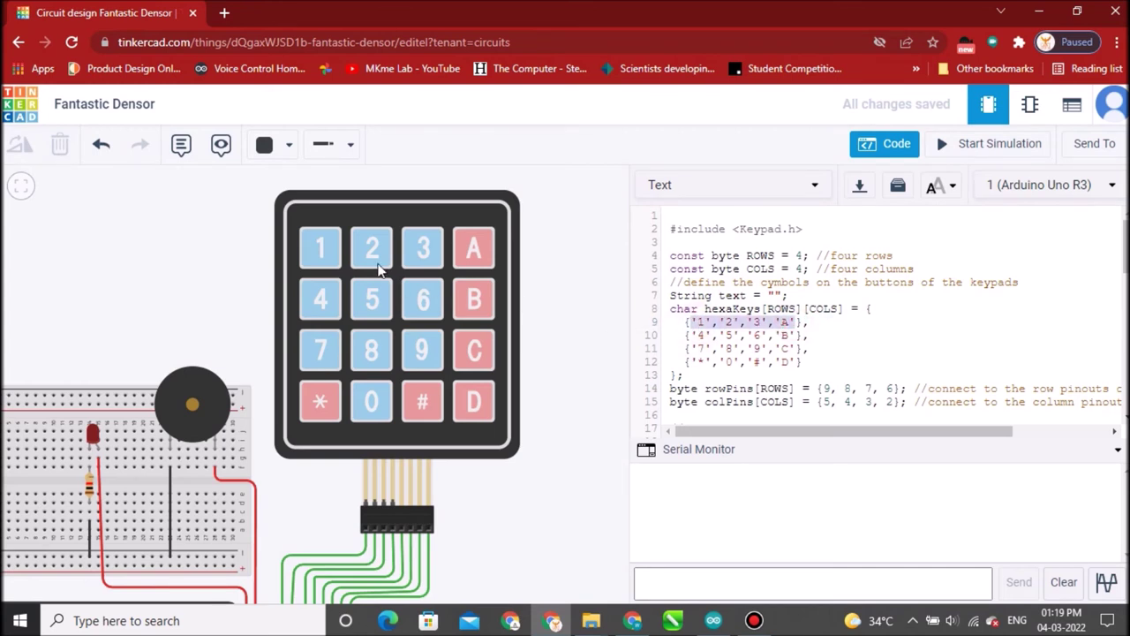
pyautogui.click(326, 252)
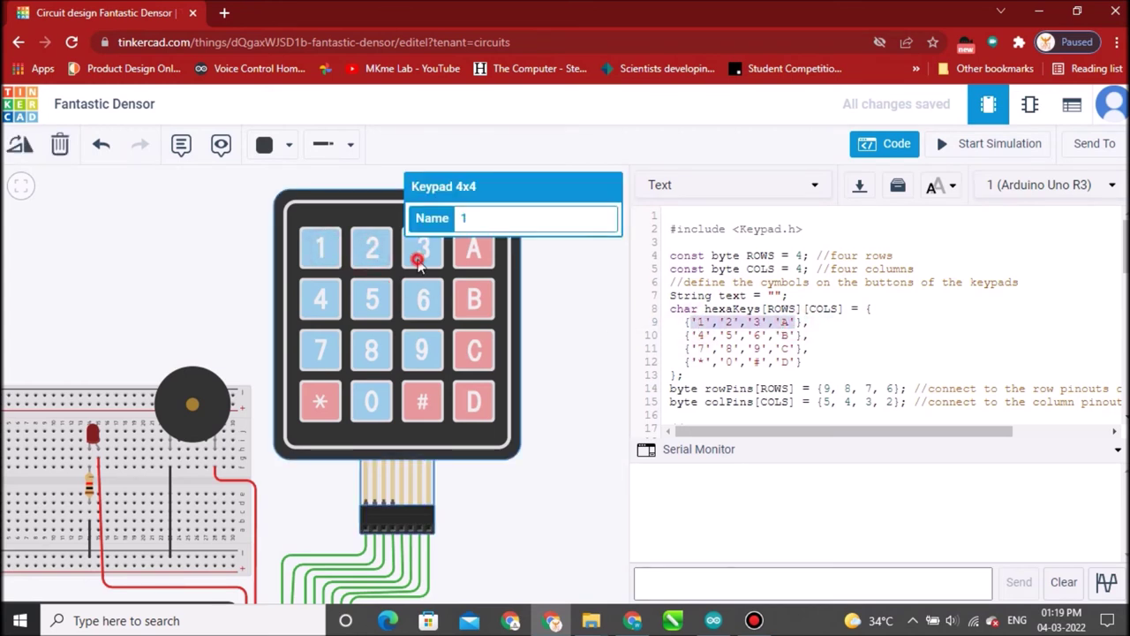
pyautogui.moveTo(693, 336); pyautogui.dragTo(802, 336)
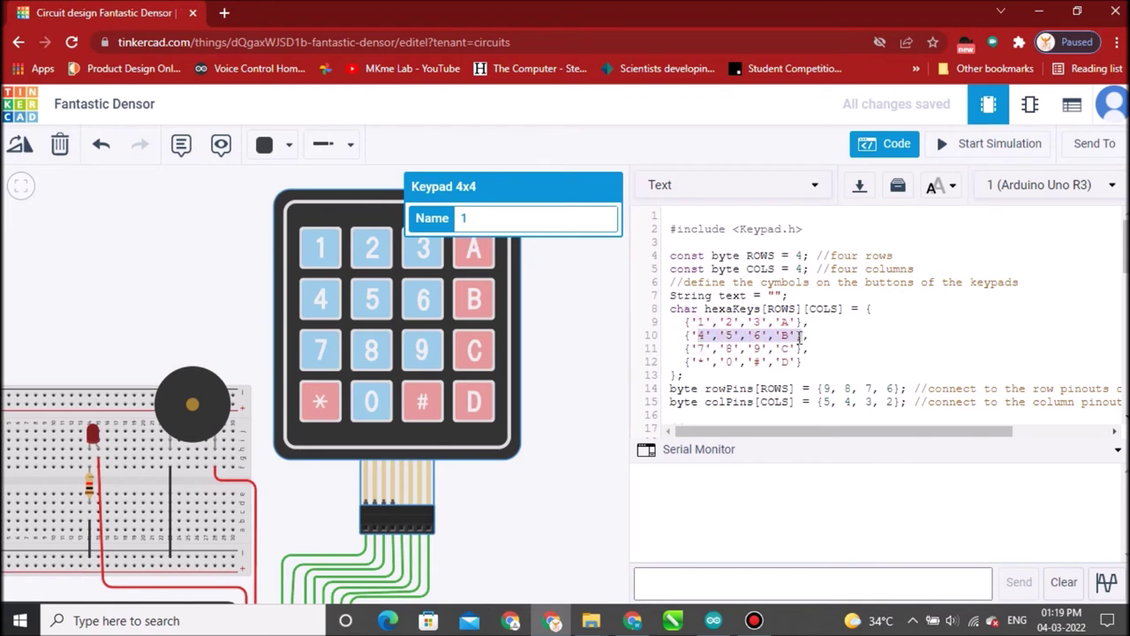
pyautogui.click(320, 300)
pyautogui.click(372, 300)
pyautogui.click(423, 300)
pyautogui.click(475, 300)
pyautogui.click(703, 350)
pyautogui.click(793, 350)
pyautogui.click(477, 353)
pyautogui.click(759, 362)
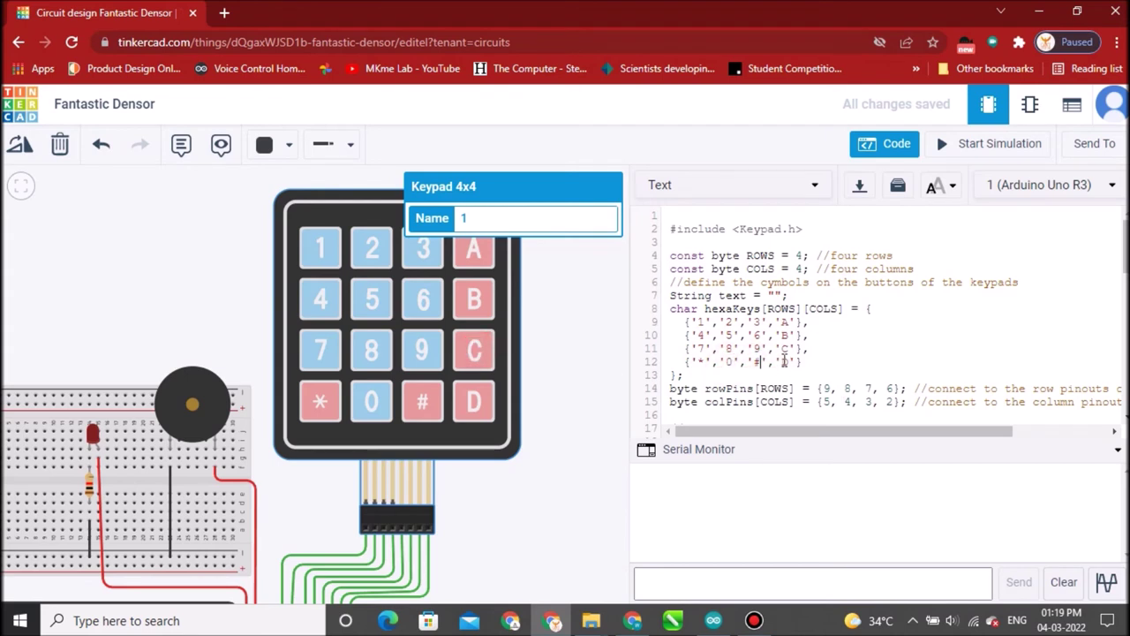
pyautogui.click(474, 402)
# Step: Check the rowPins and colPins arrays against the keypad wires at the Arduino's digital pins
pyautogui.click(758, 389)
pyautogui.scroll(-2, 845, 346)
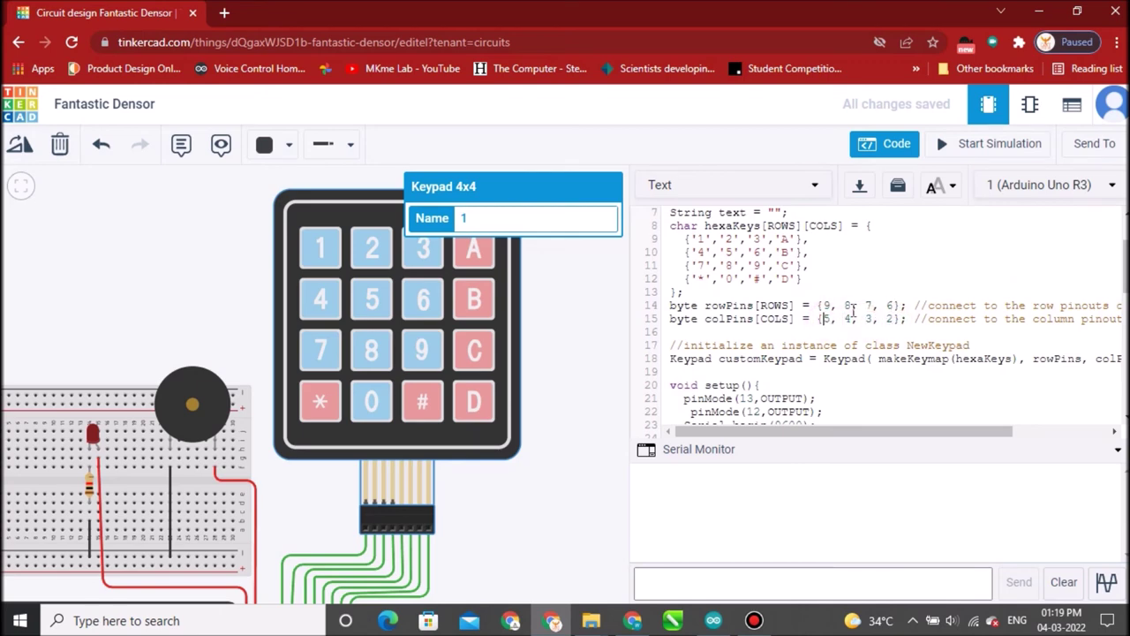
pyautogui.scroll(-3, 504, 543)
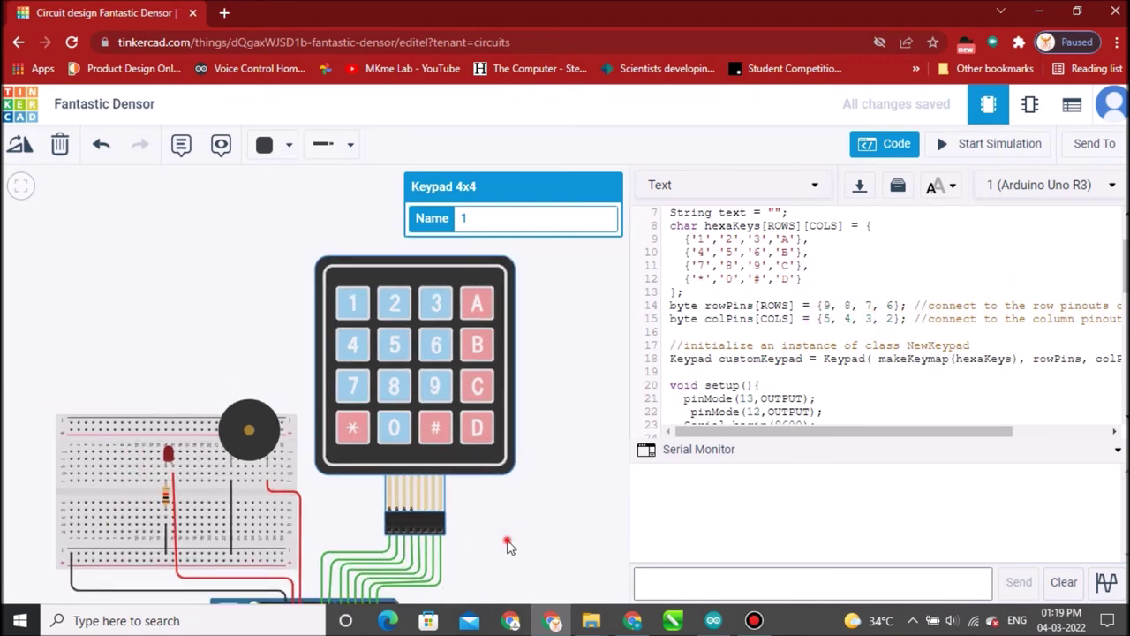
pyautogui.moveTo(498, 388); pyautogui.dragTo(395, 406)
pyautogui.scroll(5, 395, 407)
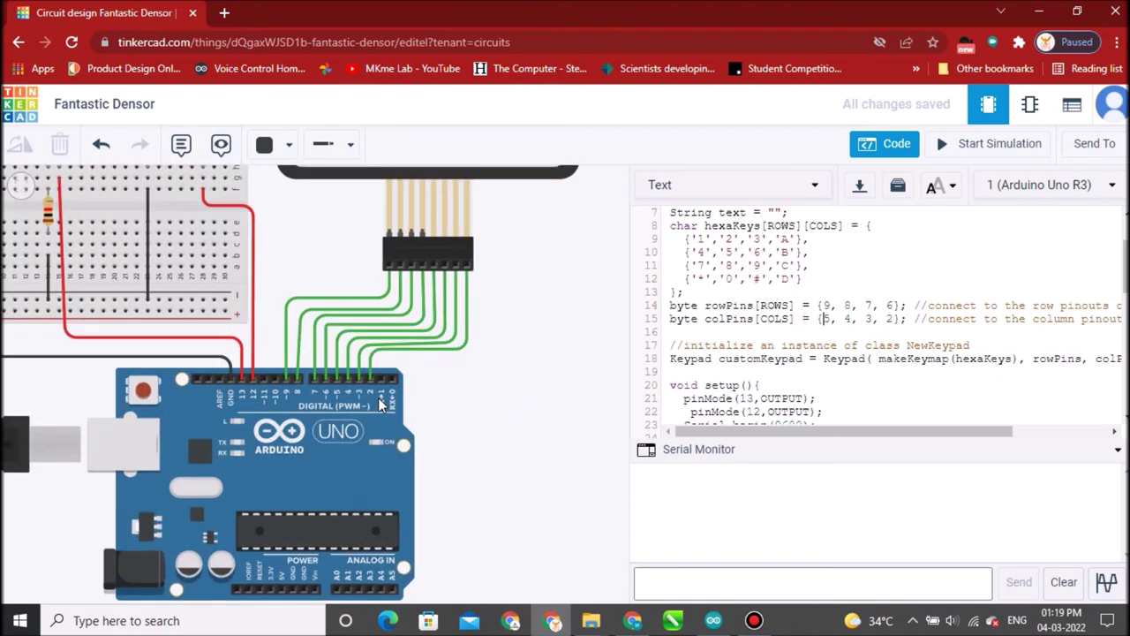